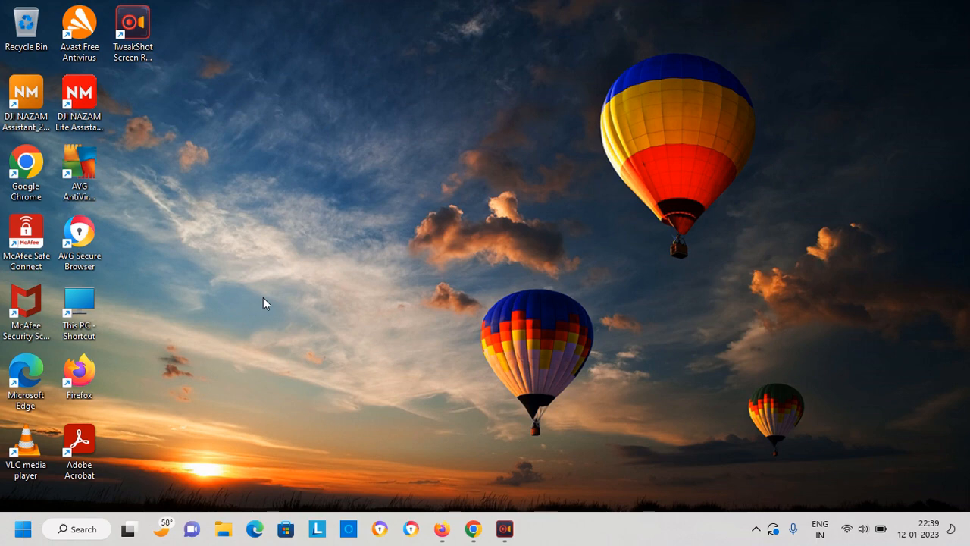
Step: In a Chrome new tab, search the web for "dji nazaza m lite software" and open DJI's "Naza-M Lite - Downloads - Manuals, Software, Drivers" result
click(474, 531)
mouse_move(475, 531)
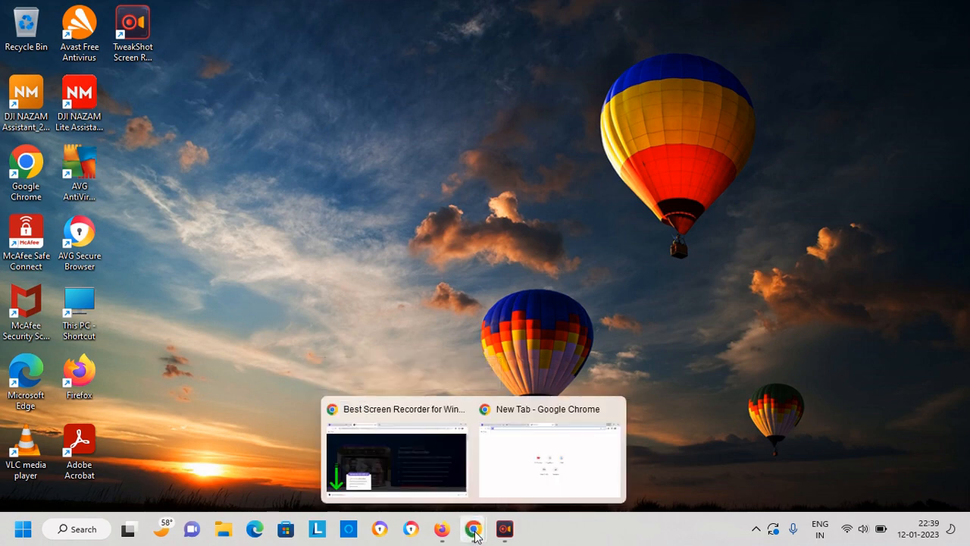
click(549, 464)
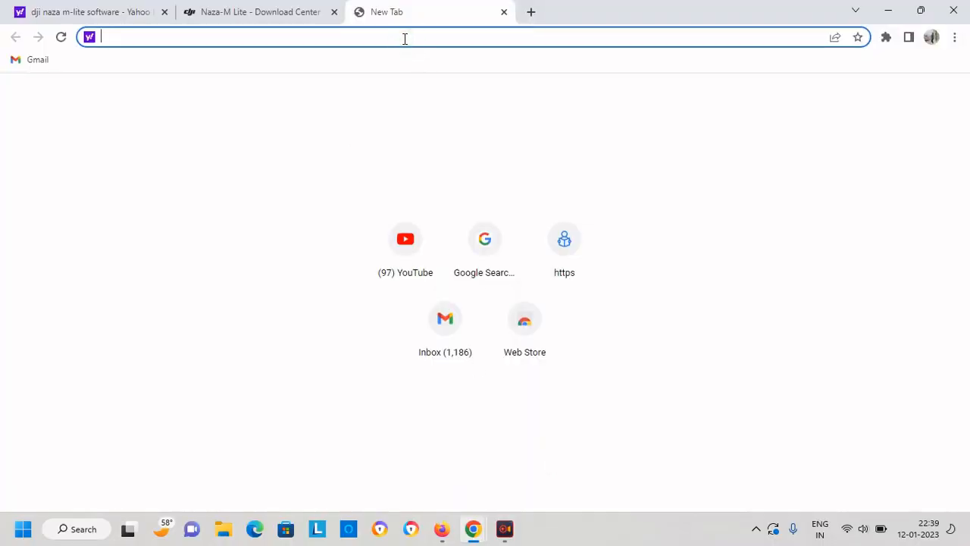
text(dji naza)
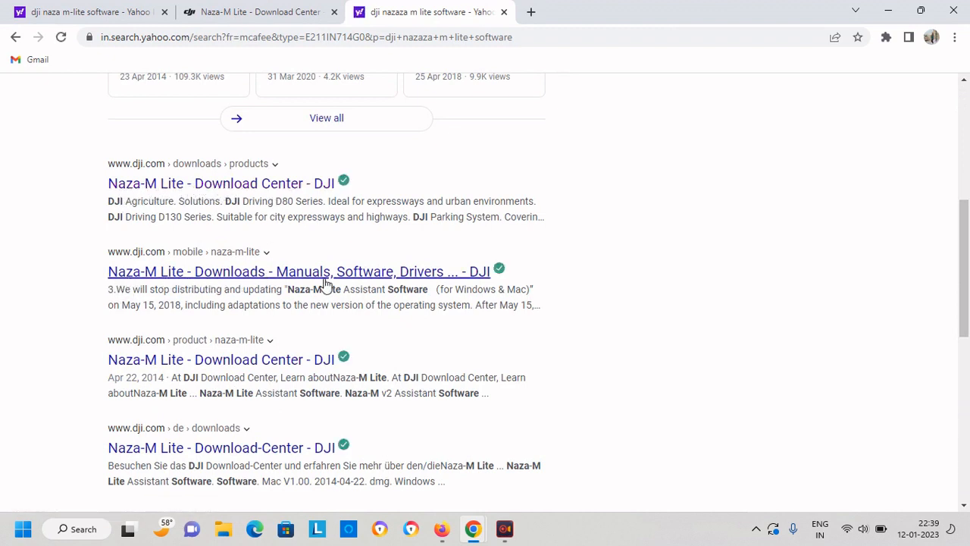
click(375, 279)
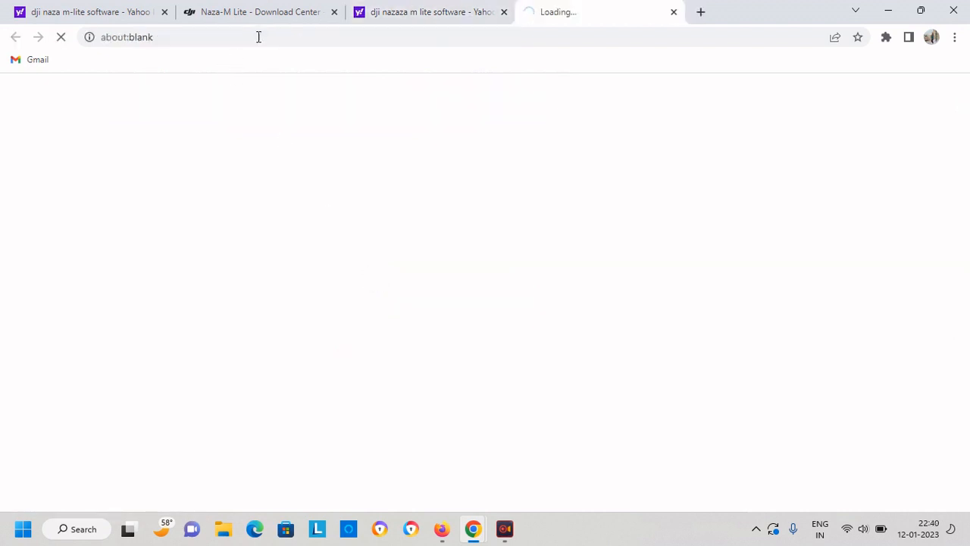
Step: On the already open Naza-M Lite Download Center page, locate the Windows downloads for the assistant software and the DJI WIN Driver Installer
click(241, 18)
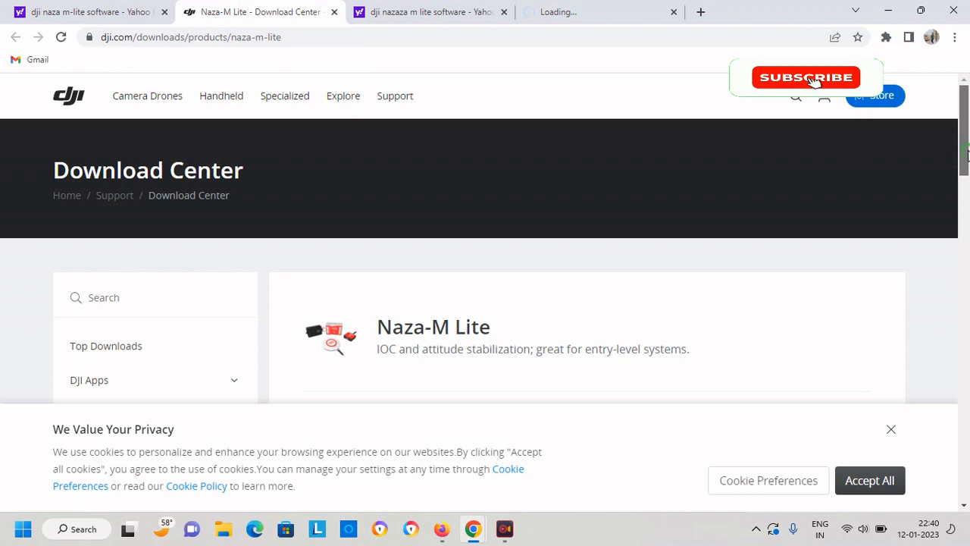
drag(967, 155, 968, 218)
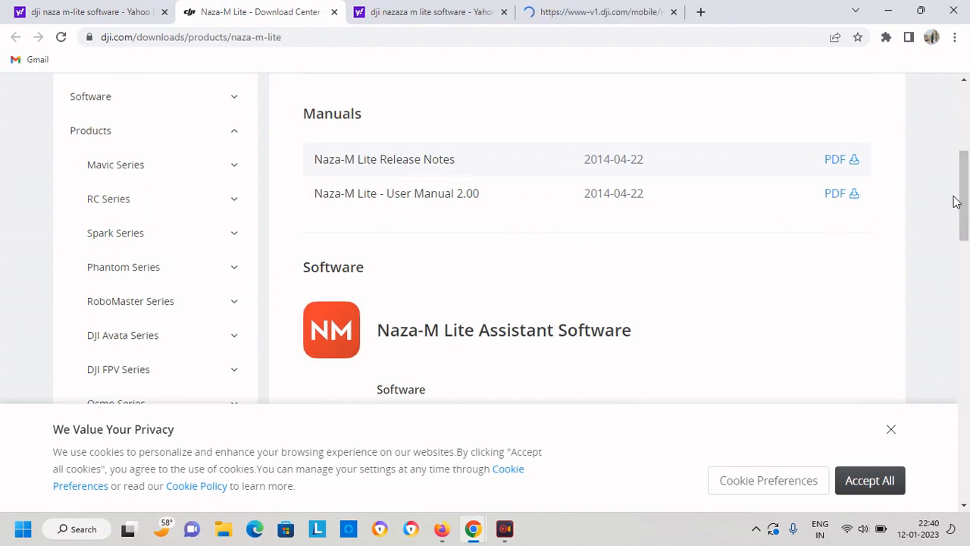
drag(967, 203, 967, 253)
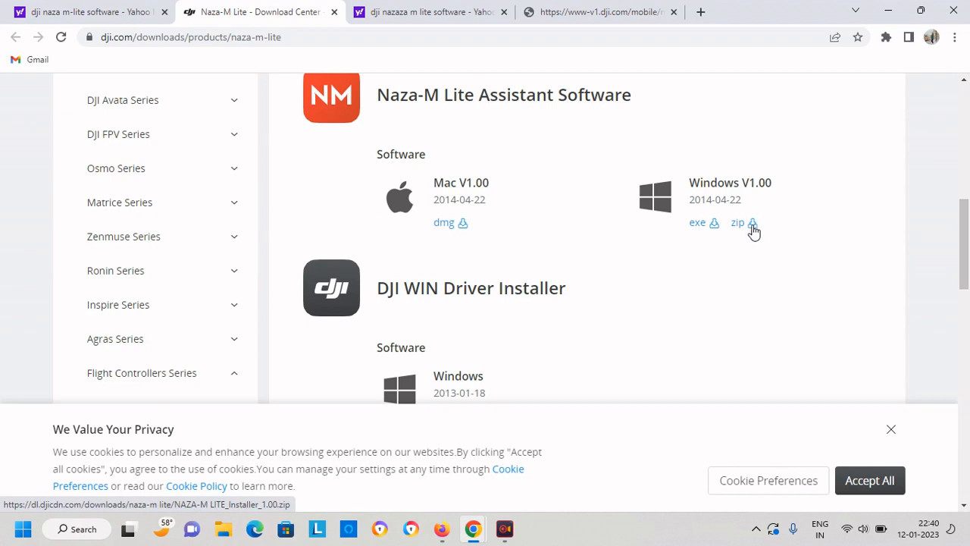
click(757, 238)
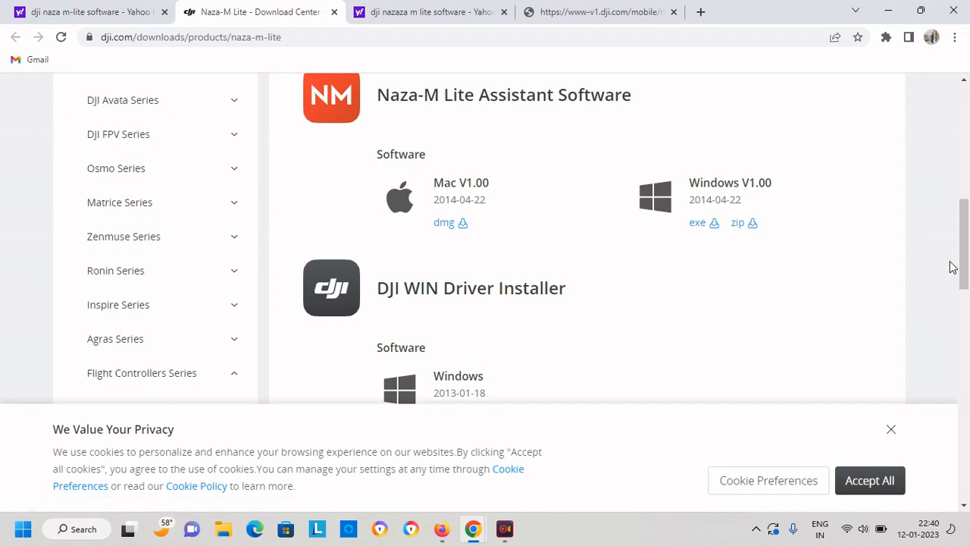
drag(965, 252, 965, 283)
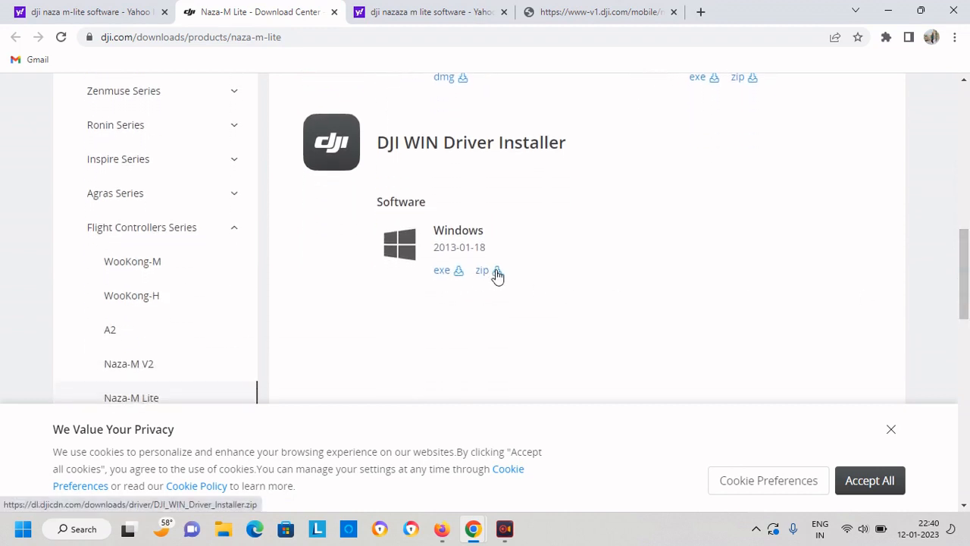
drag(966, 278, 967, 247)
Step: Dismiss the download page's cookie notice and leave the browser to launch the DJI NAZAM Lite Assistant from the desktop
click(891, 429)
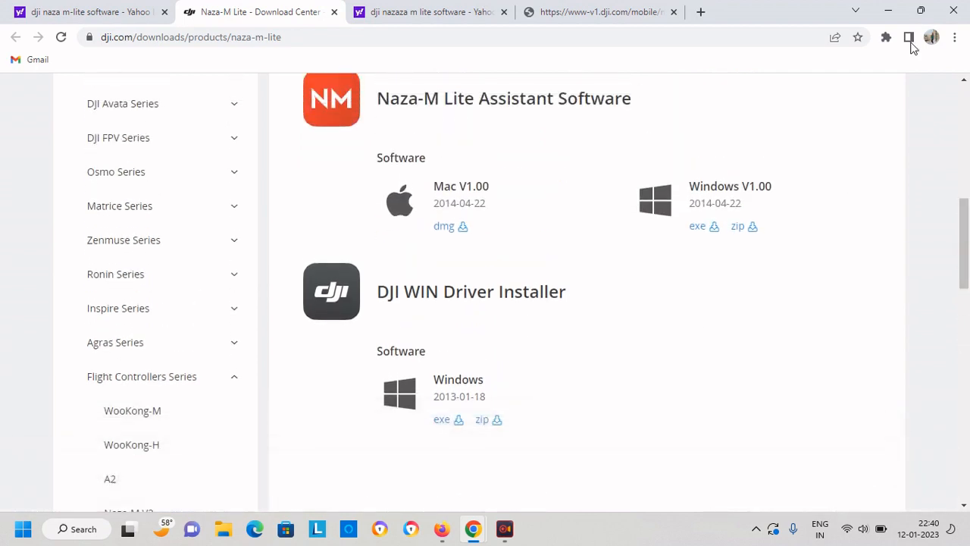
click(888, 11)
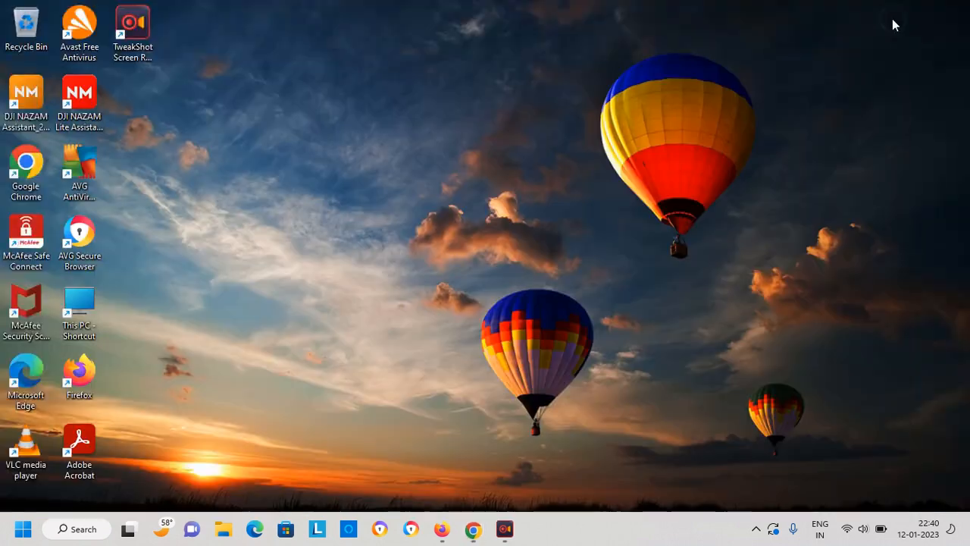
double_click(97, 91)
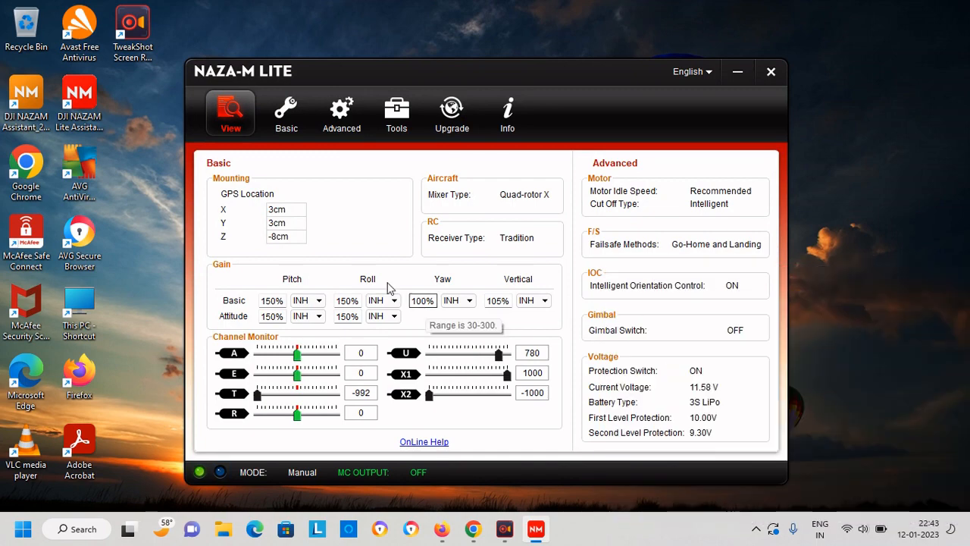
Step: Select Quad-rotor X as the aircraft's mixer type in the basic settings
click(283, 129)
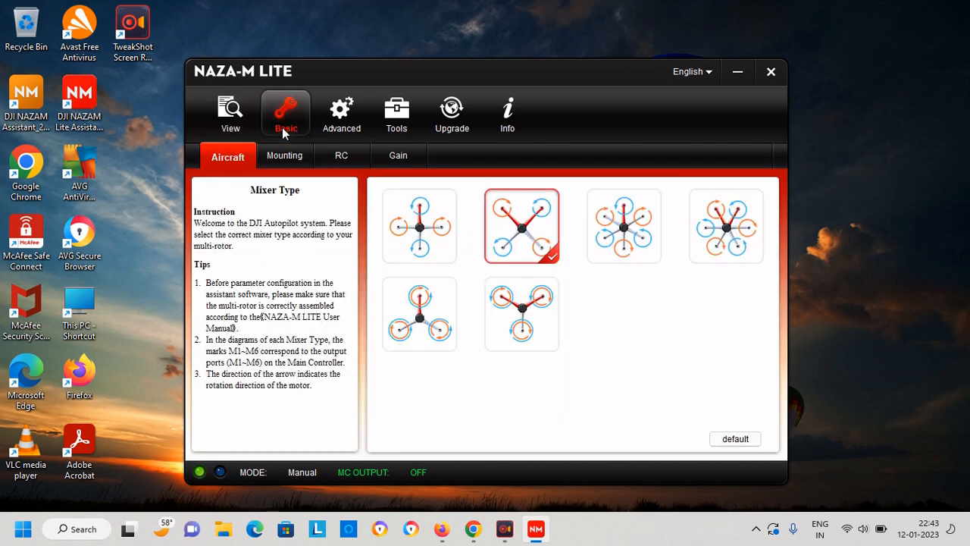
click(520, 228)
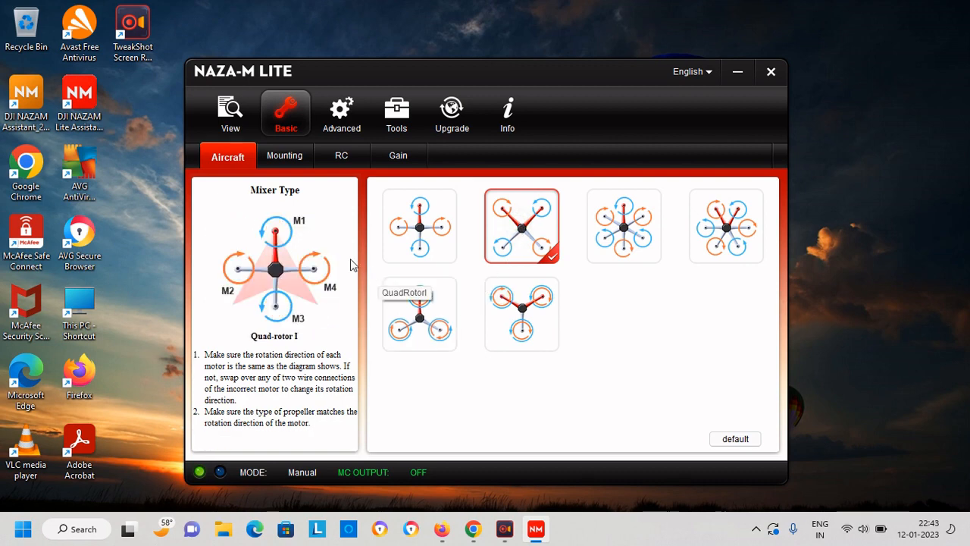
Step: Review the mounting settings for the controller orientation and the GPS location relative to the centre of gravity
click(286, 155)
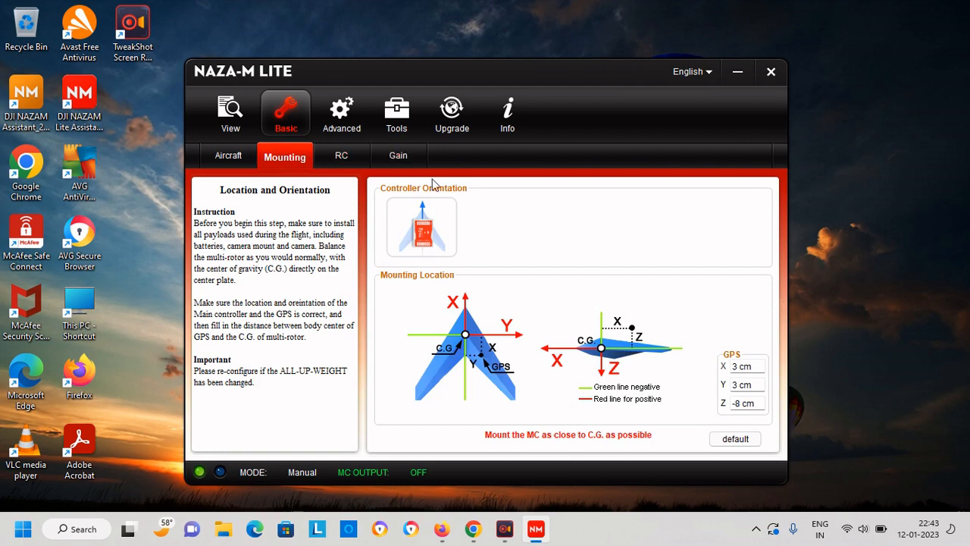
mouse_move(538, 260)
mouse_move(417, 312)
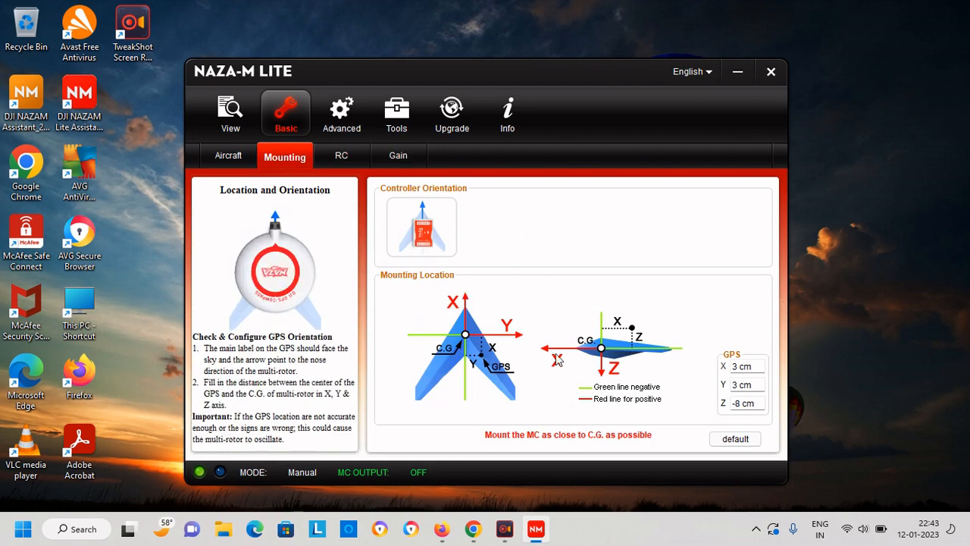
mouse_move(554, 245)
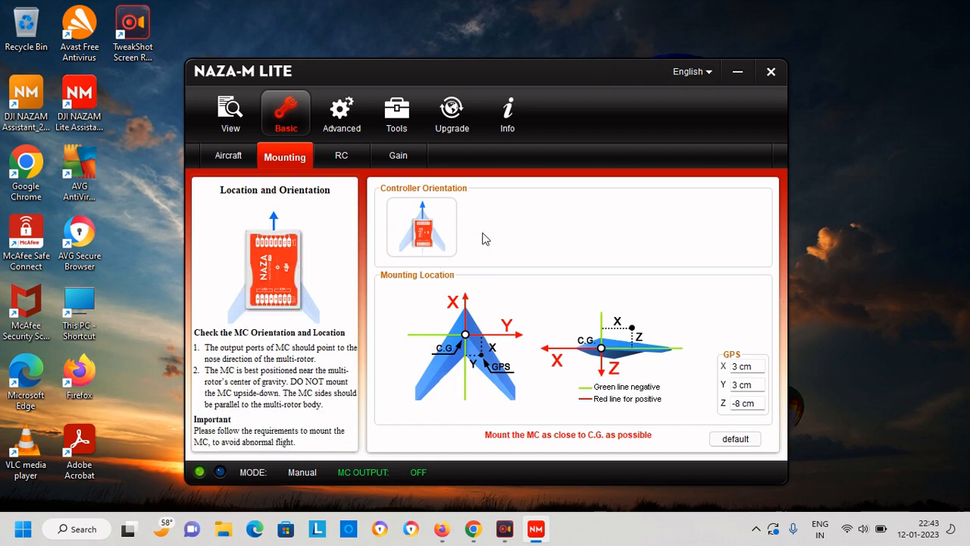
Step: Choose Tradition as the receiver type in the RC settings
click(339, 156)
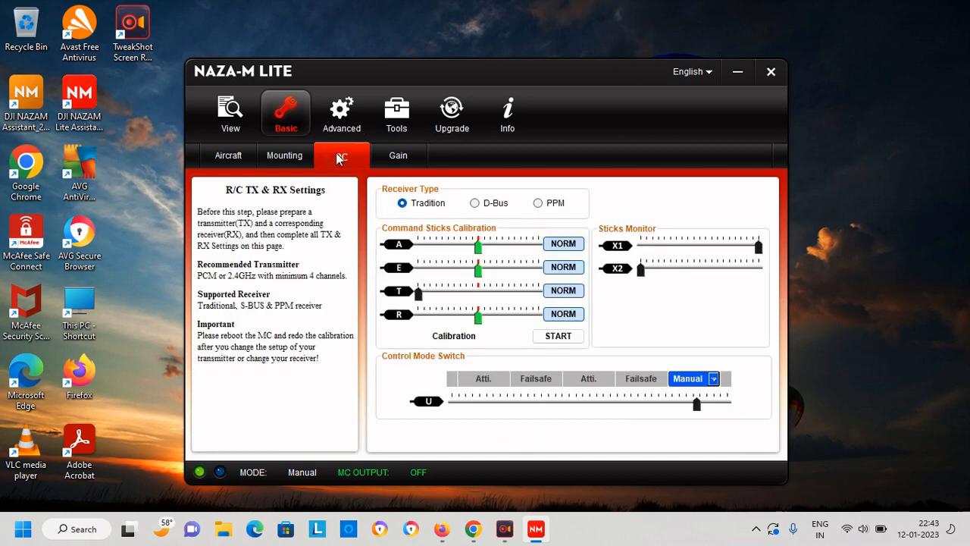
click(400, 203)
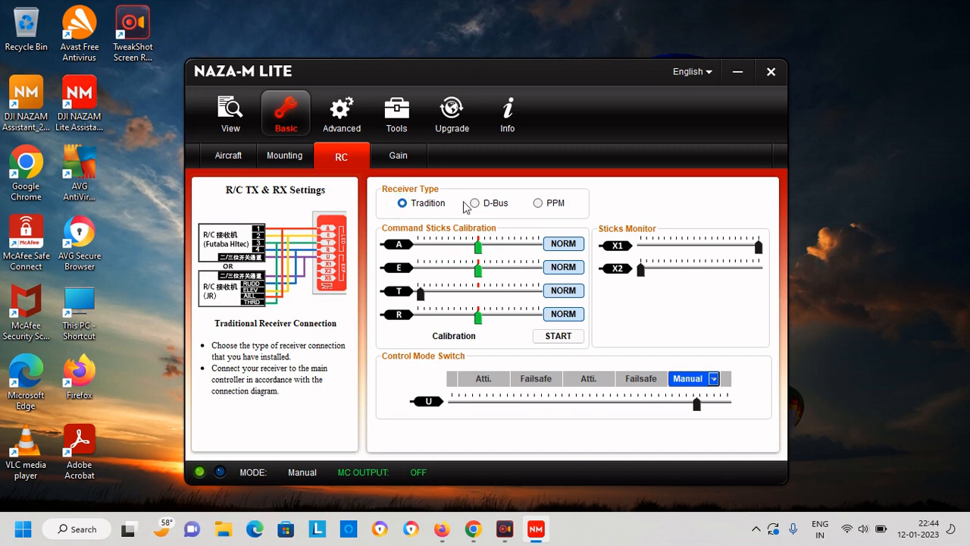
mouse_move(547, 205)
Step: Run the command sticks calibration for the transmitter from start to finish and close the resulting dialog
mouse_move(547, 342)
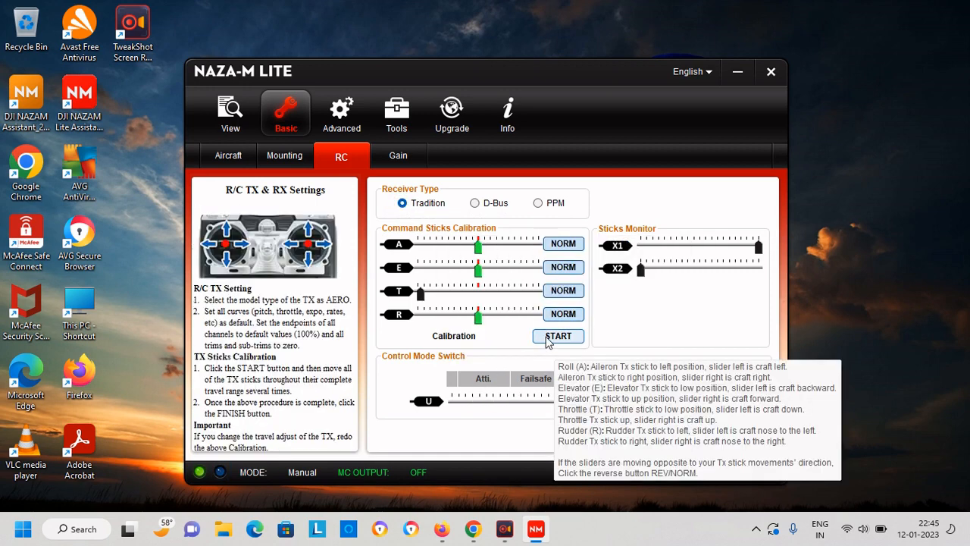
click(547, 341)
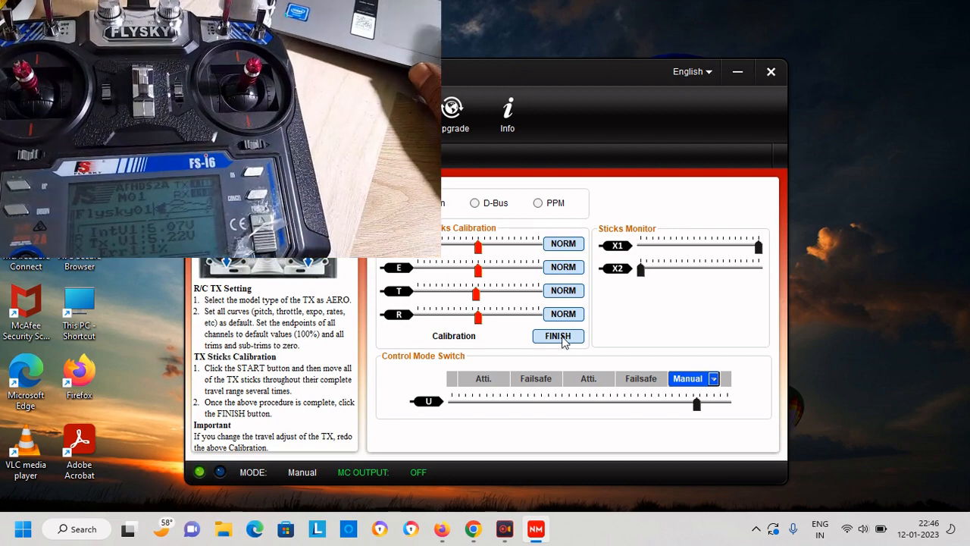
click(562, 338)
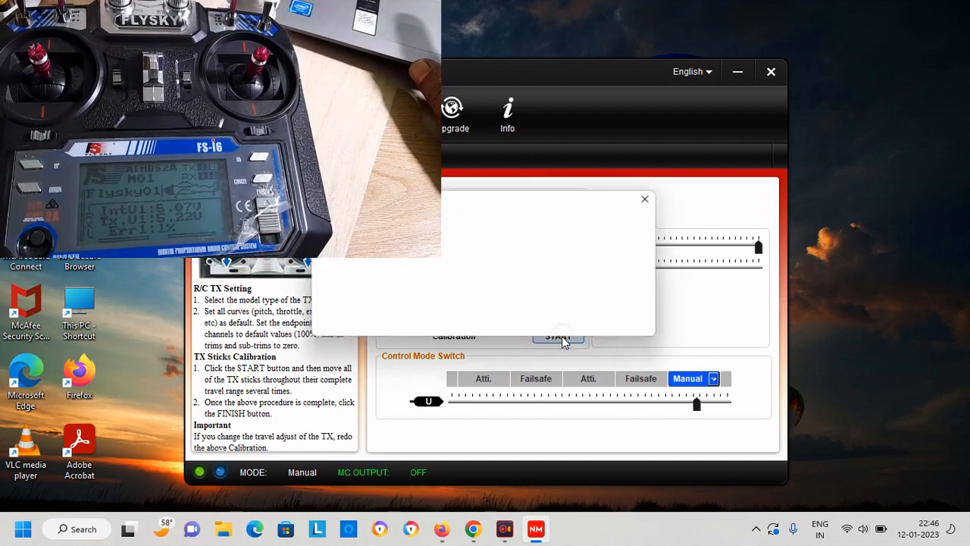
click(628, 323)
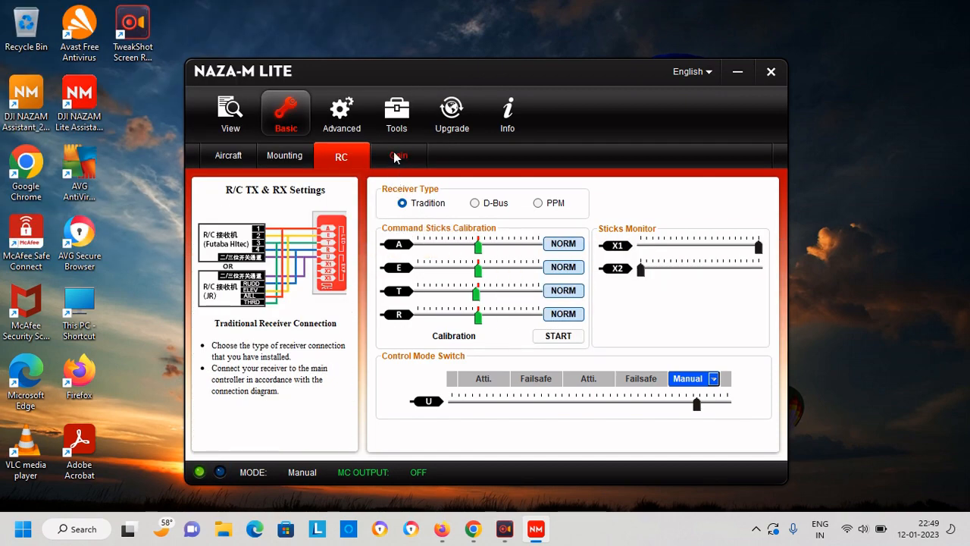
Step: Examine the gain settings, checking the Basic Gain fields for pitch, roll, yaw and vertical and their allowed ranges
click(402, 158)
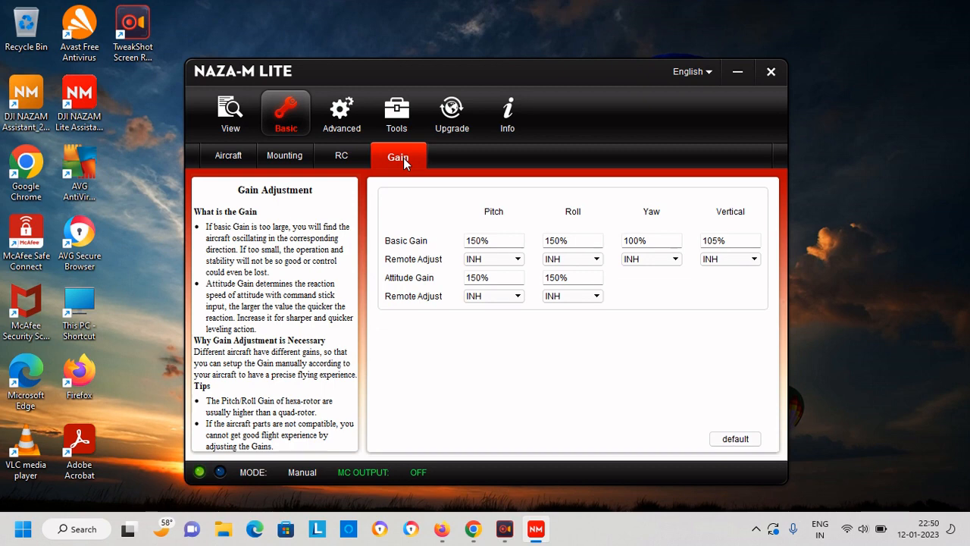
click(482, 241)
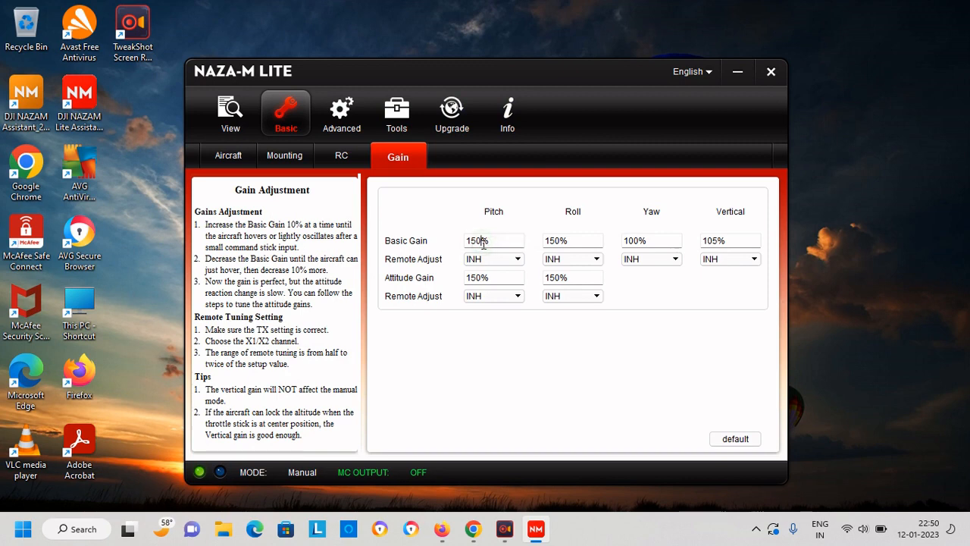
click(567, 241)
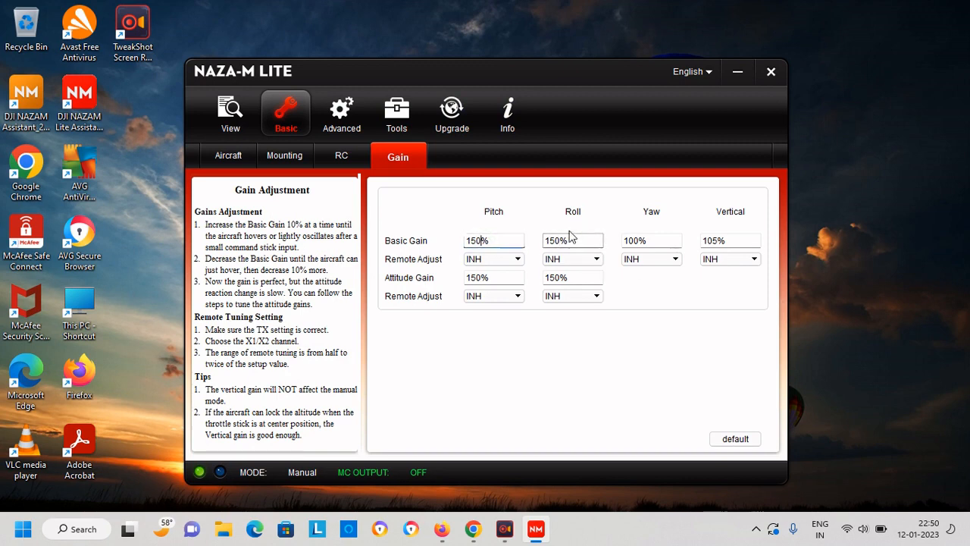
click(649, 241)
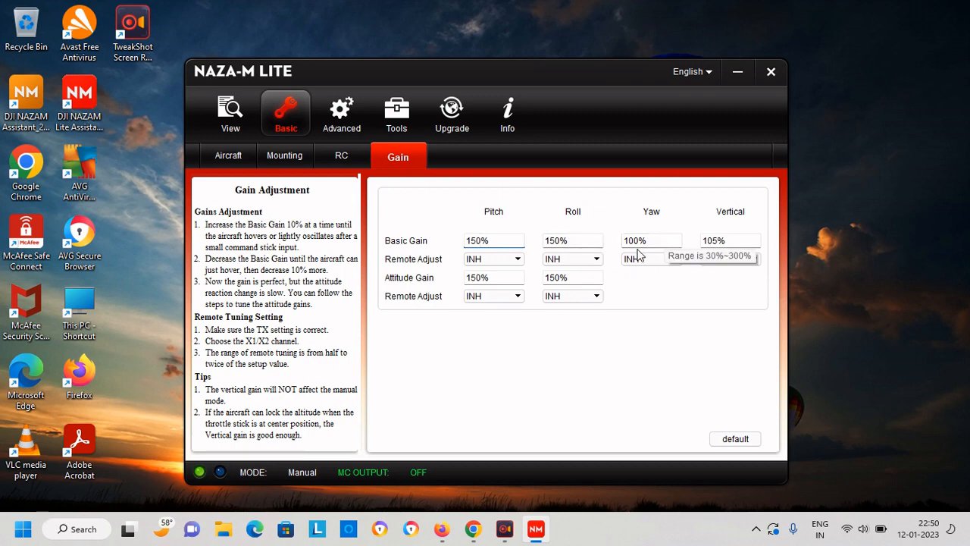
click(752, 240)
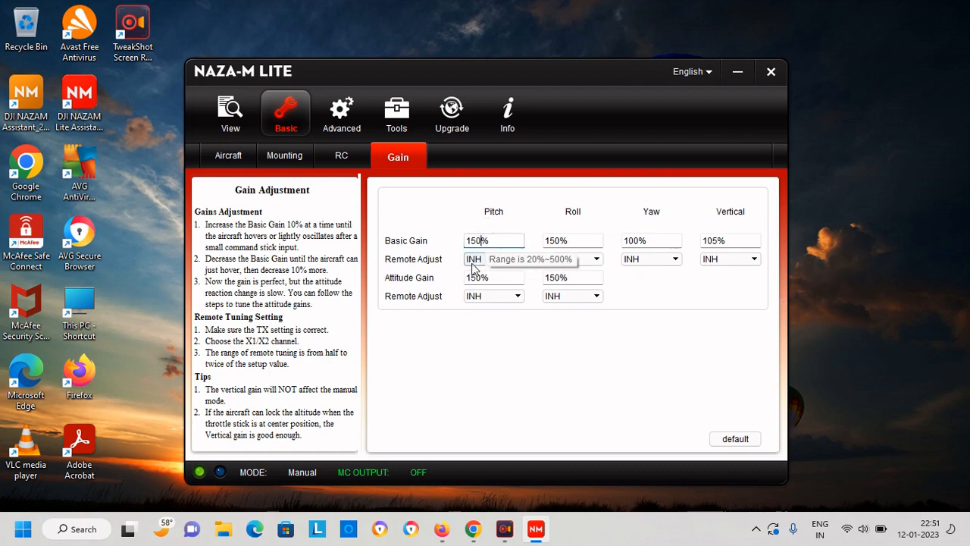
click(489, 245)
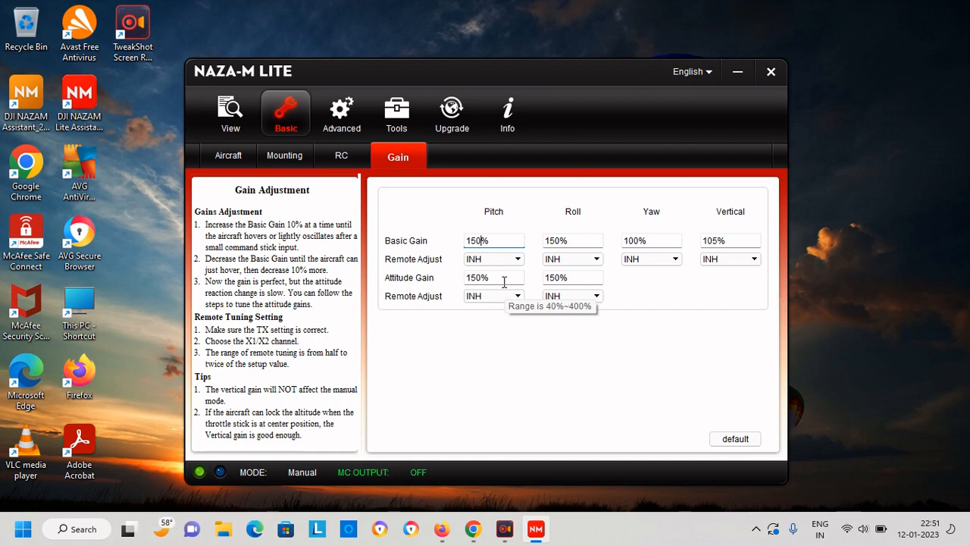
Step: Try writing a pitch Basic Gain of 140% to the controller and return it to 150%
click(482, 240)
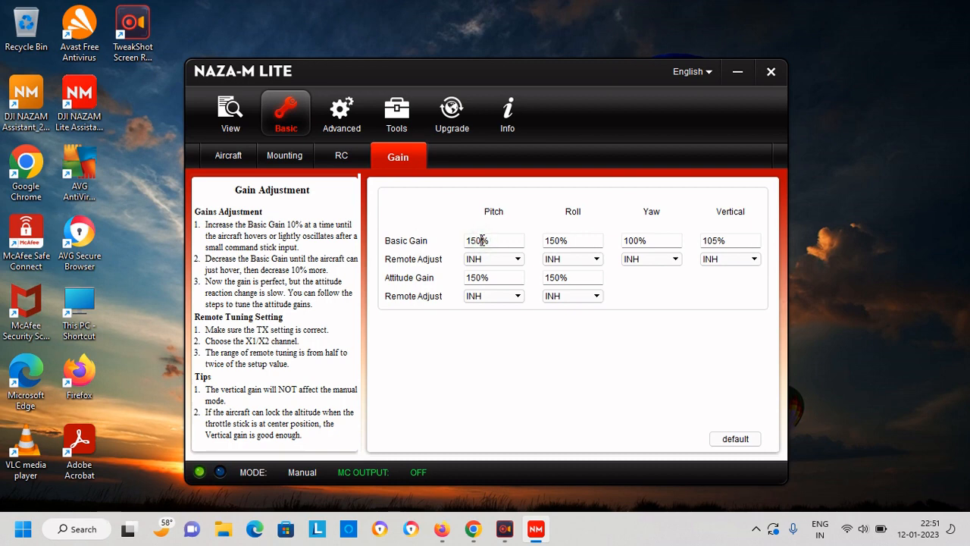
key(BackSpace)
text(0)
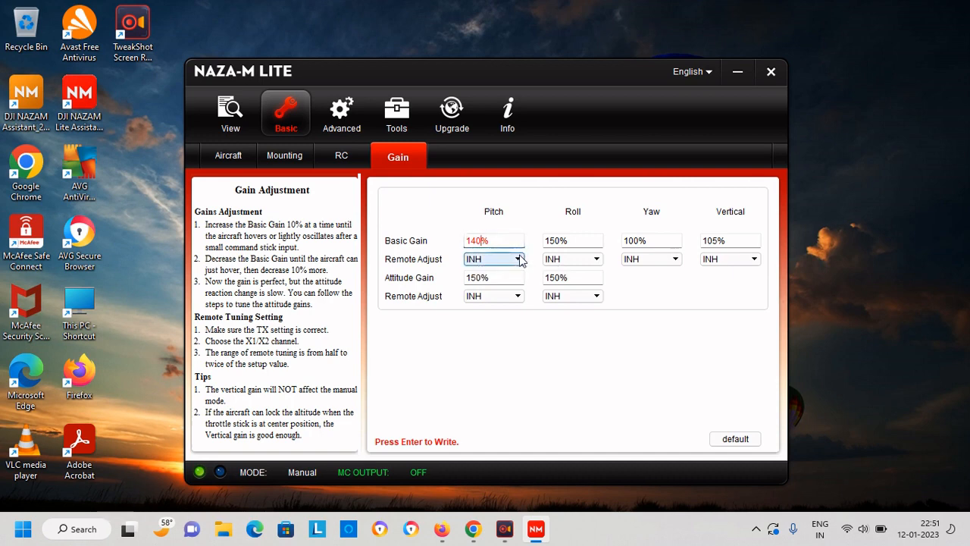
key(Return)
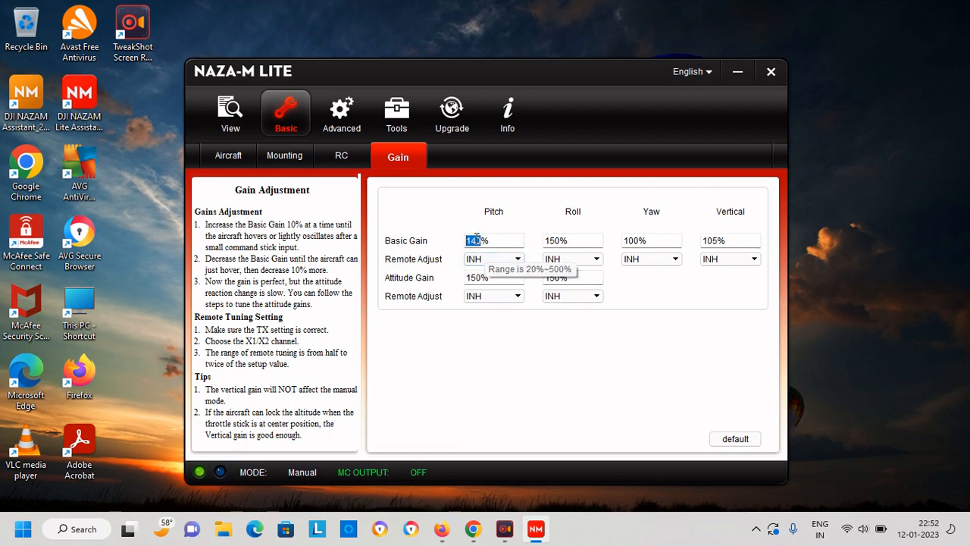
text(150)
key(Return)
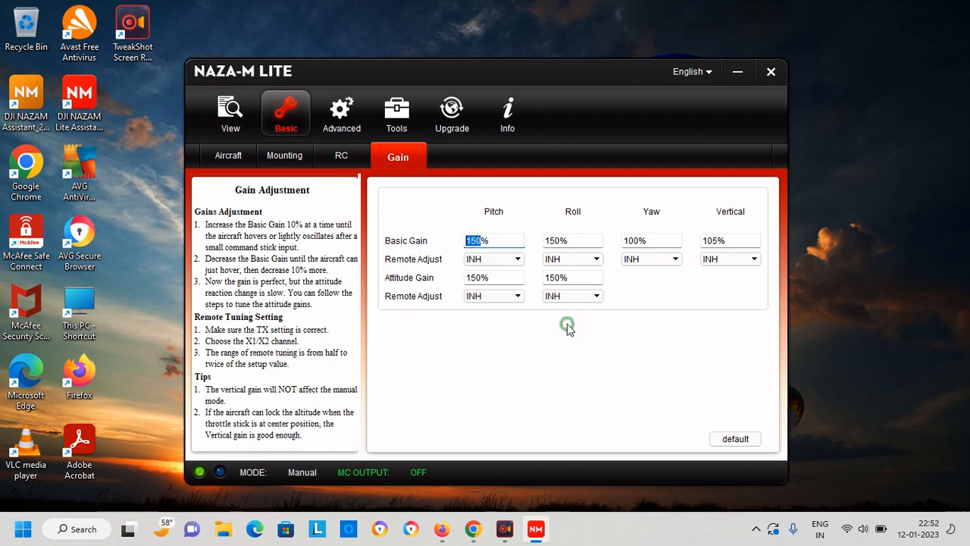
Step: Examine the advanced motor idle speed and cut-off type, plus the failsafe, IOC and gimbal settings
click(340, 124)
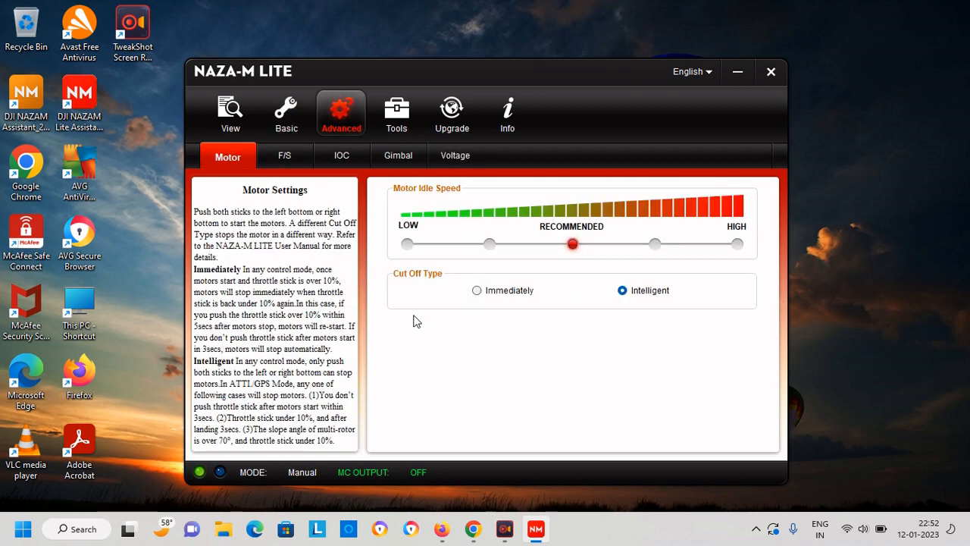
mouse_move(572, 245)
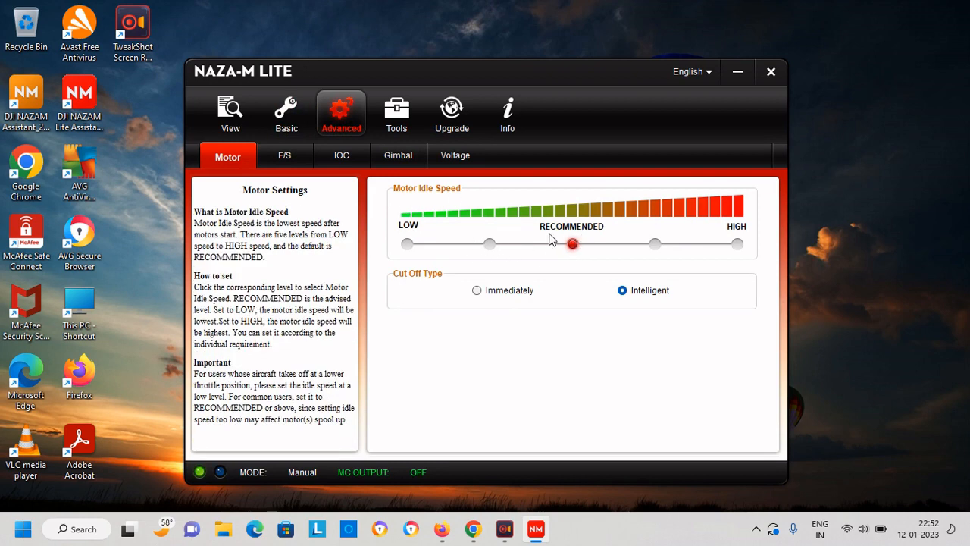
mouse_move(625, 296)
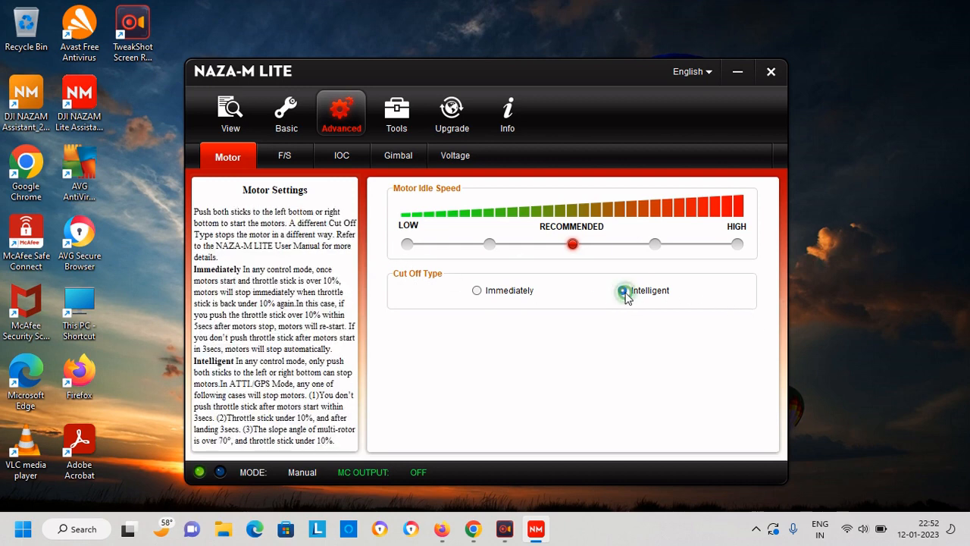
click(293, 156)
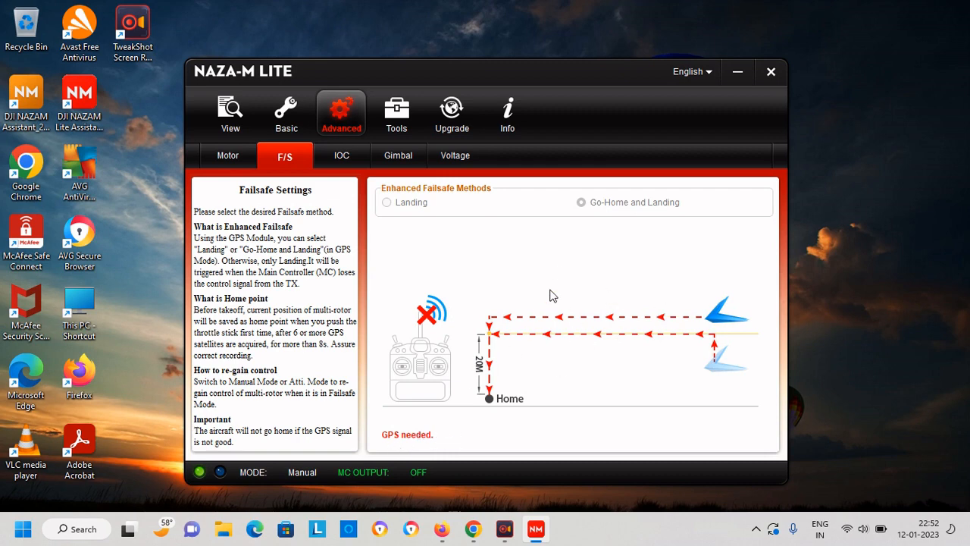
click(343, 155)
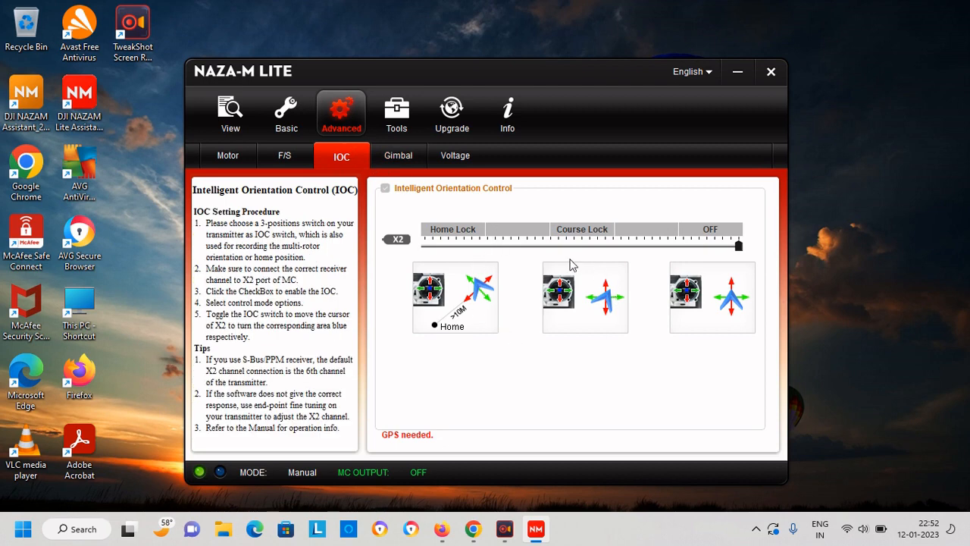
click(396, 154)
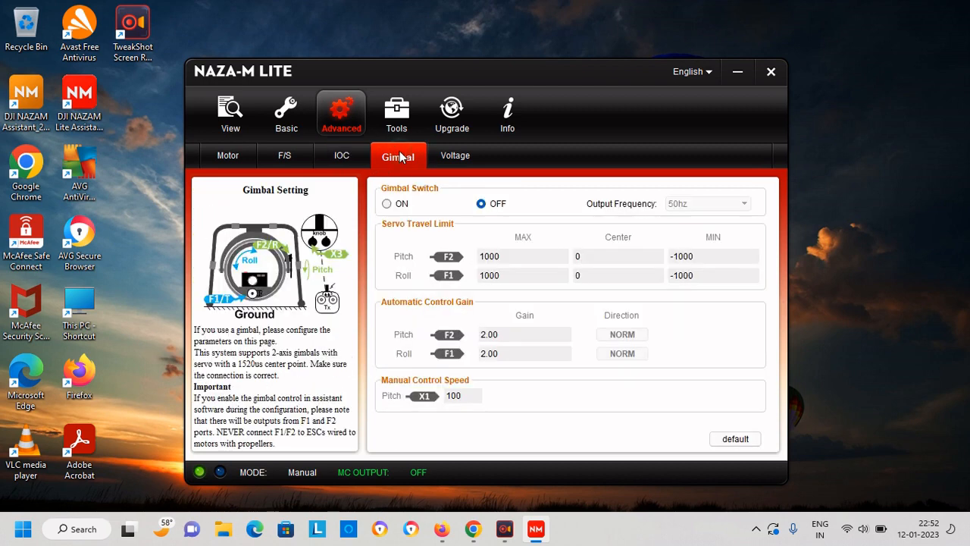
Step: Examine the low-voltage alert settings, including the battery voltage calibration dialog and the No Load and Loaded fields of both protection levels
click(458, 162)
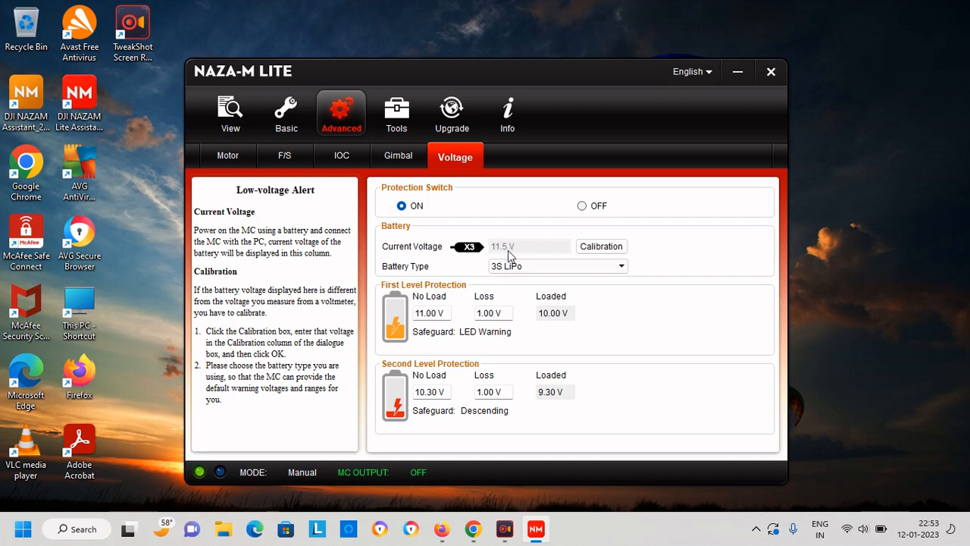
click(599, 246)
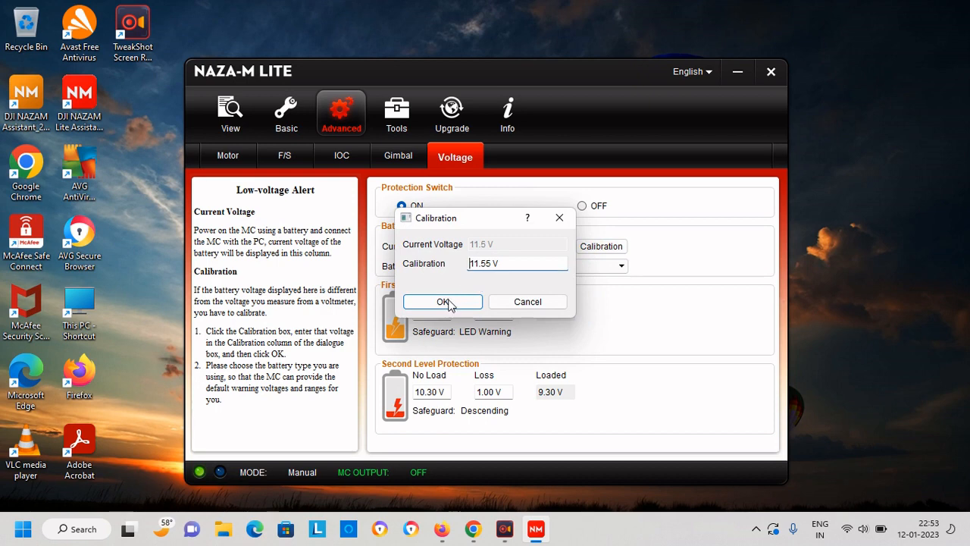
click(559, 216)
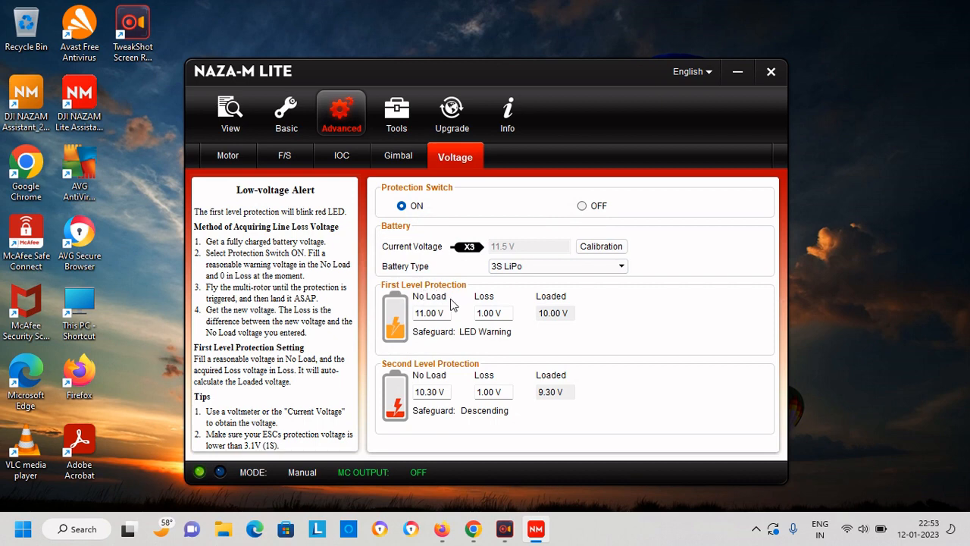
mouse_move(422, 324)
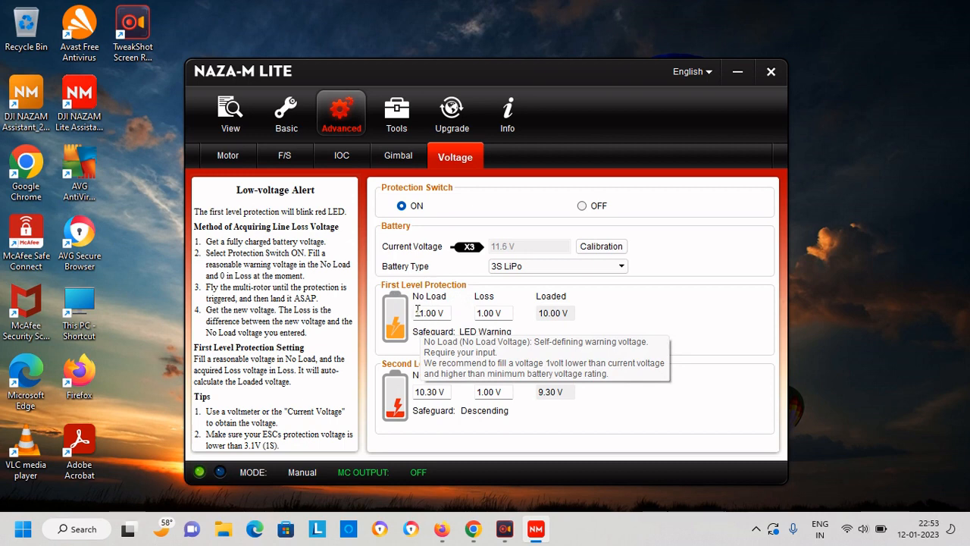
click(447, 318)
mouse_move(546, 317)
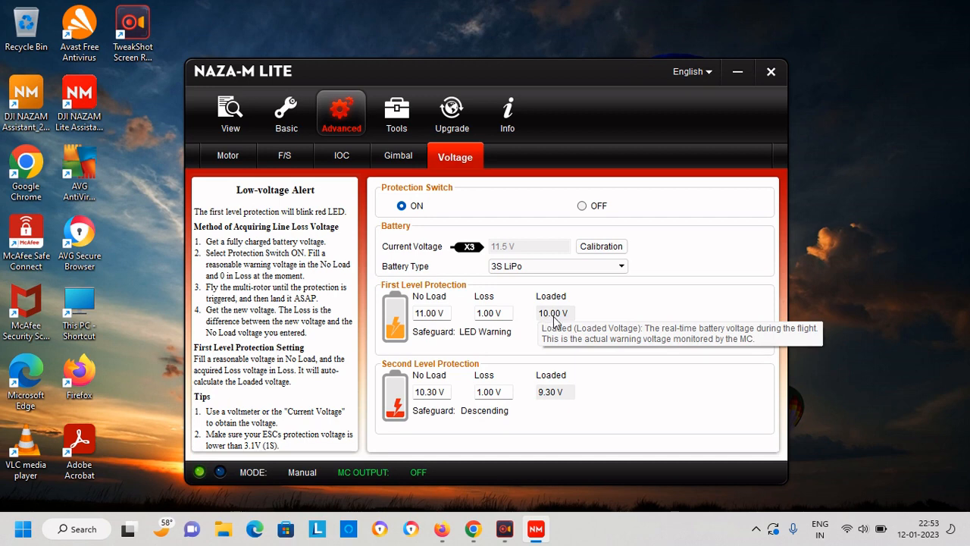
mouse_move(392, 380)
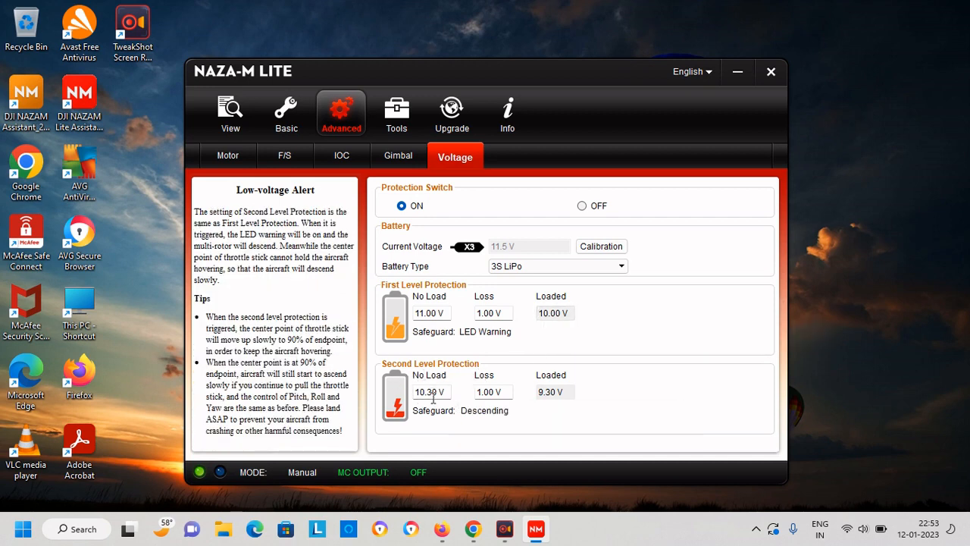
mouse_move(438, 400)
Step: Set the First Level Protection No Load voltage to 11.00 V
click(428, 313)
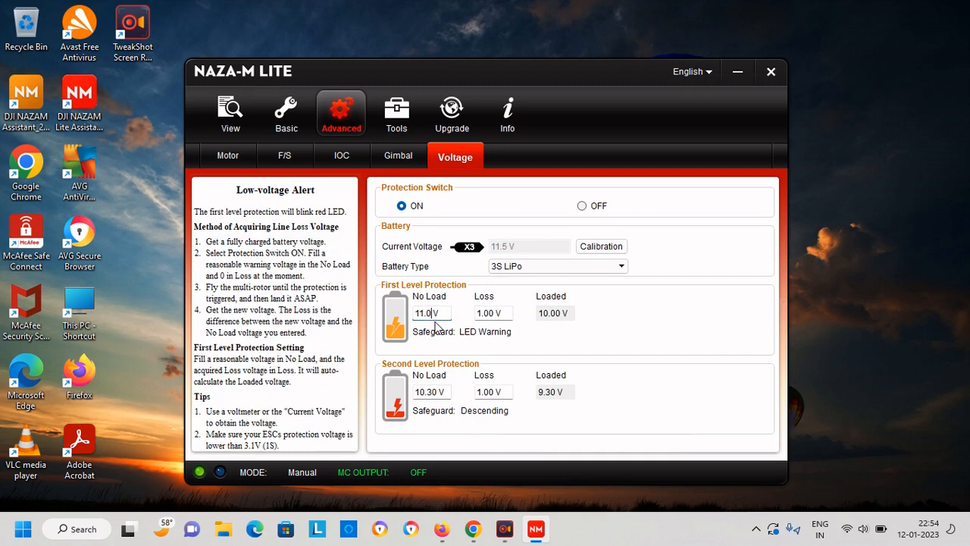
text(0)
key(ctrl+a)
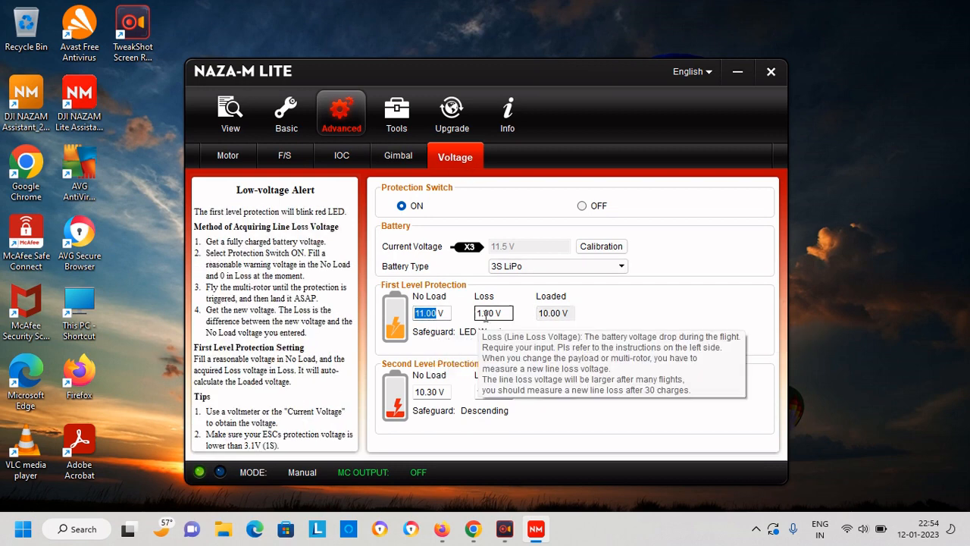
Step: Check the IMU status and run the basic IMU calibration, finishing on the overview of all settings
click(397, 121)
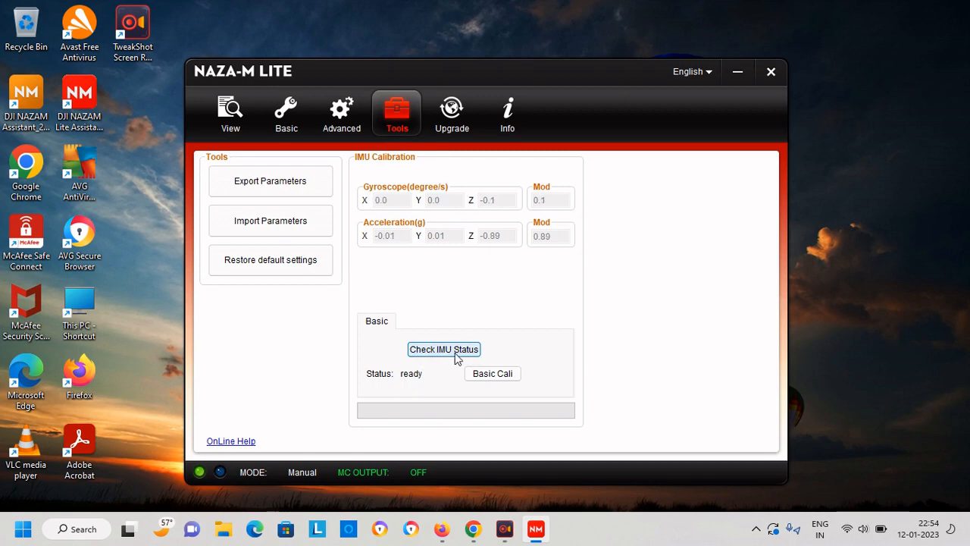
click(432, 354)
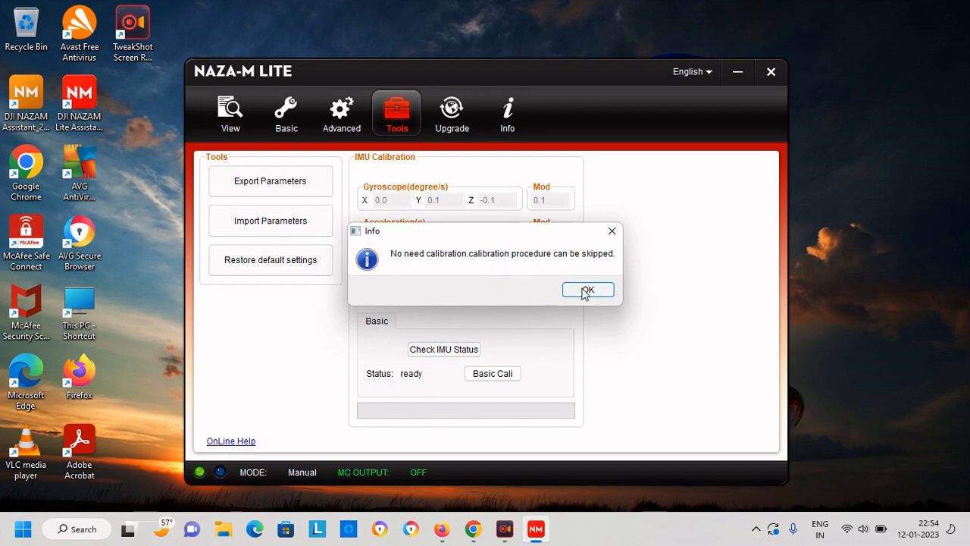
click(588, 291)
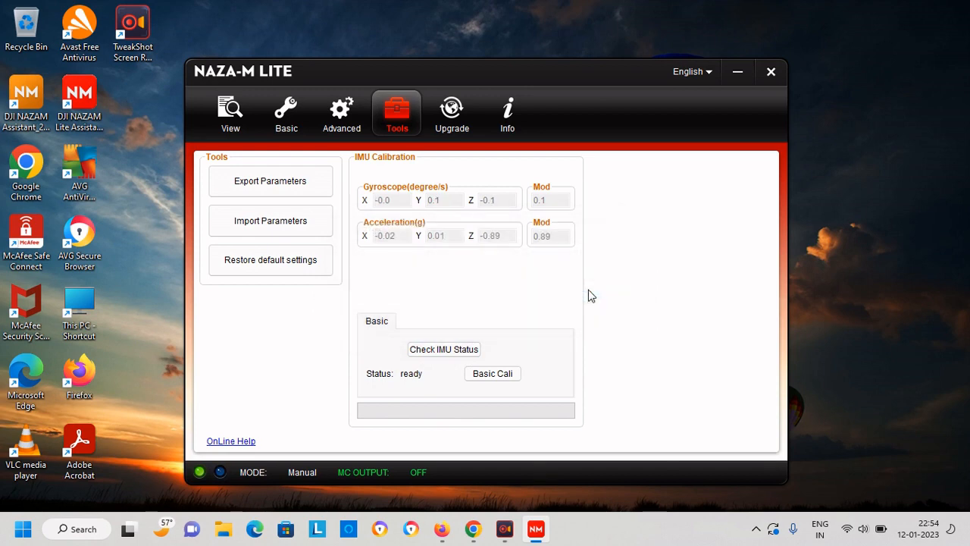
click(501, 379)
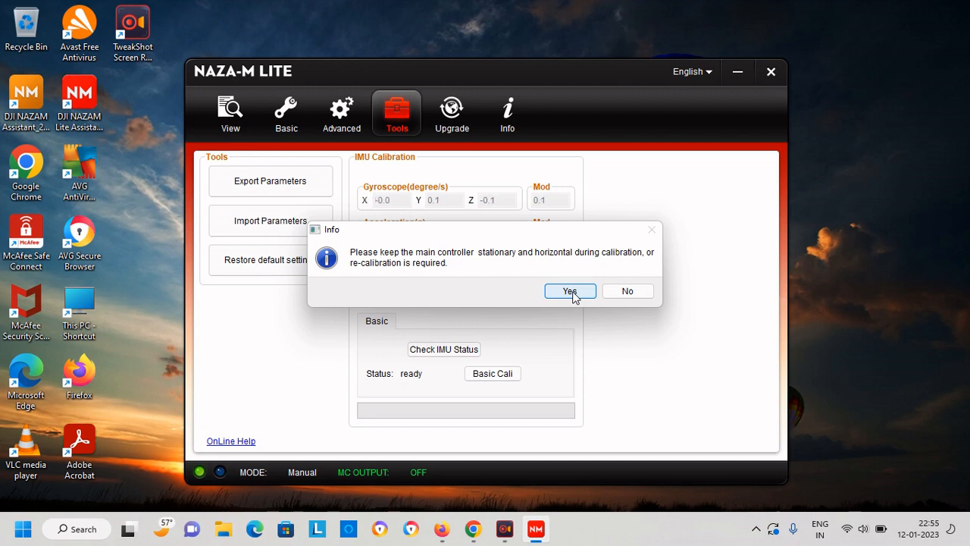
click(570, 292)
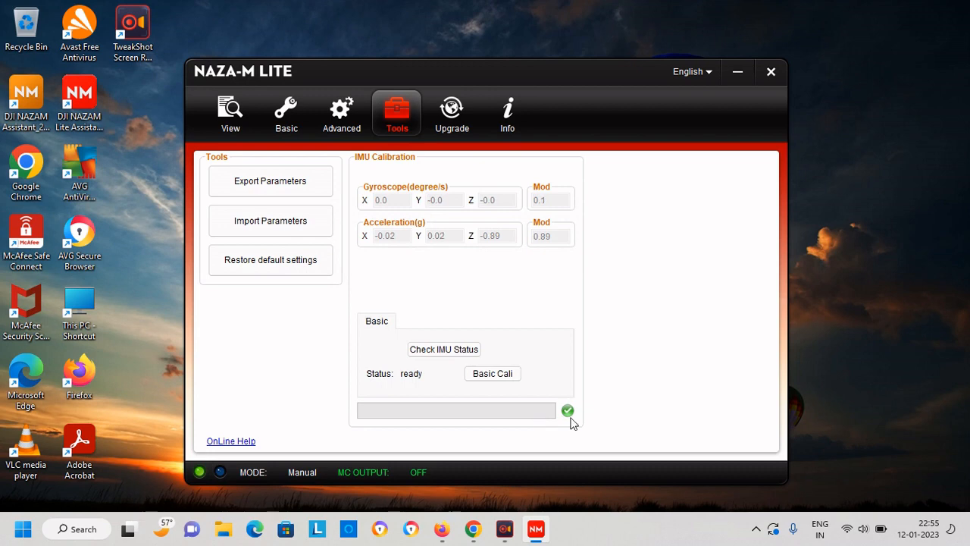
click(232, 119)
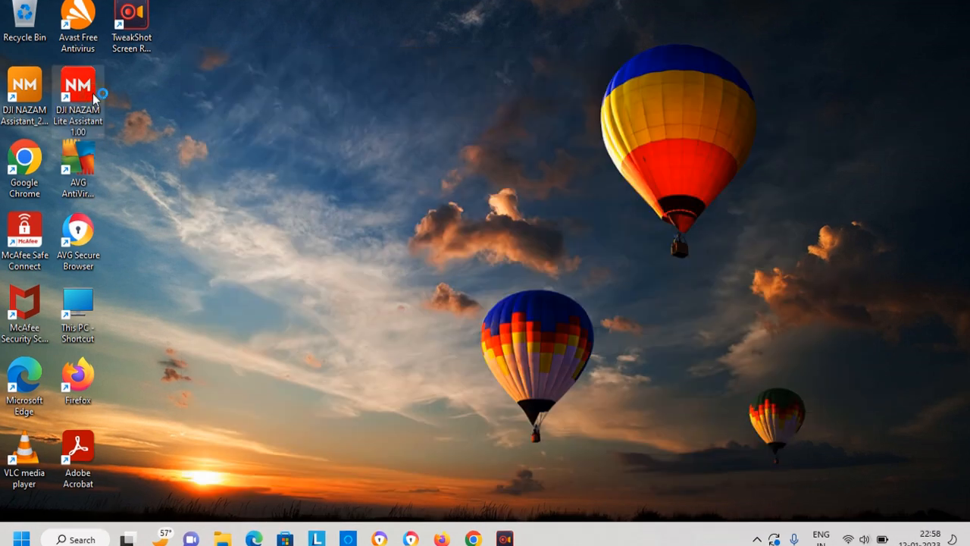
Step: Reopen the DJI NAZAM Lite Assistant and select Quad-rotor X as the aircraft's mixer type
double_click(93, 103)
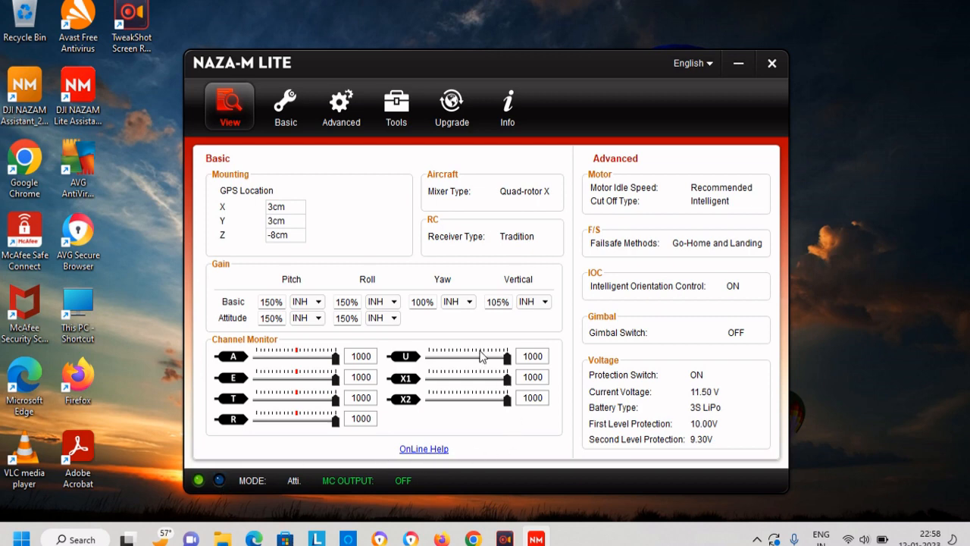
click(284, 117)
click(515, 231)
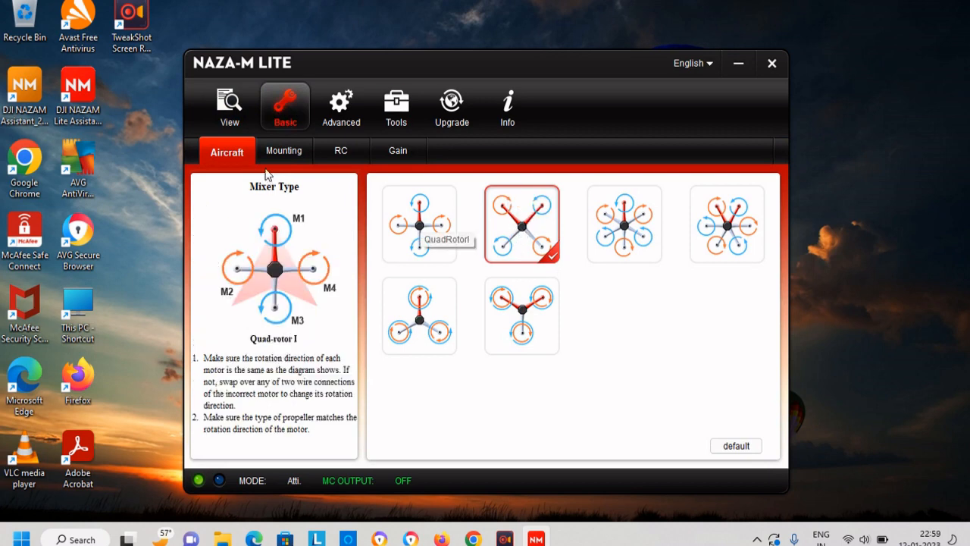
Step: Review the X, Y and Z mounting offsets of the GPS, the receiver calibration and the gain settings
click(284, 151)
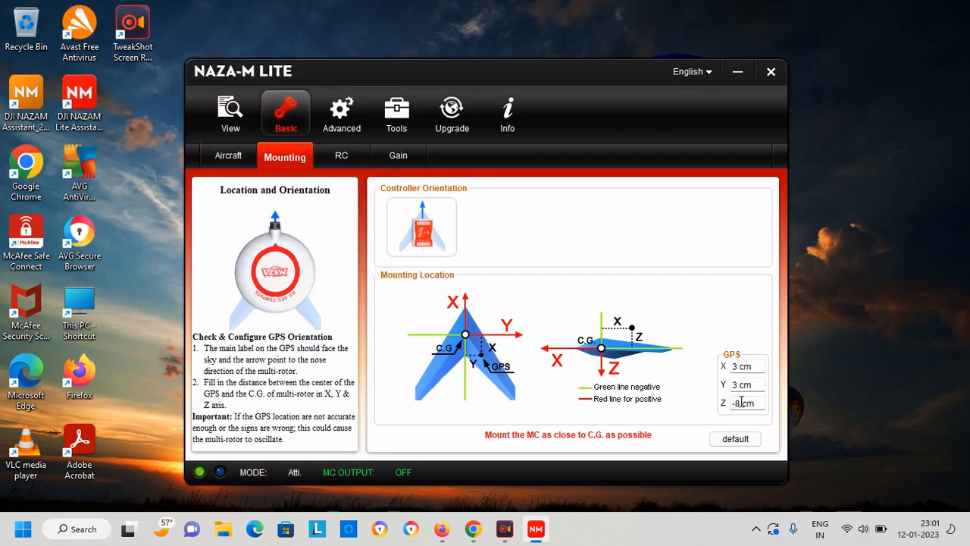
click(739, 385)
click(739, 366)
click(342, 157)
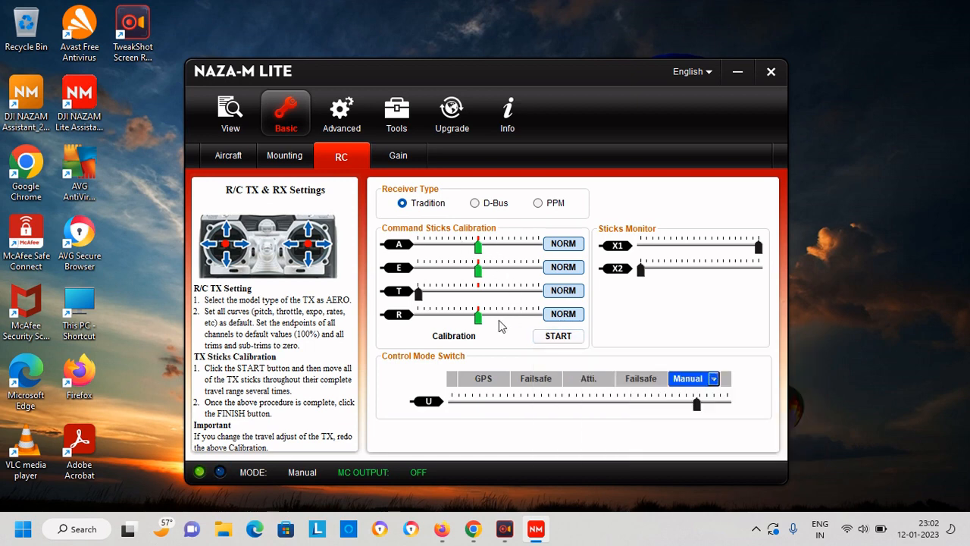
click(399, 157)
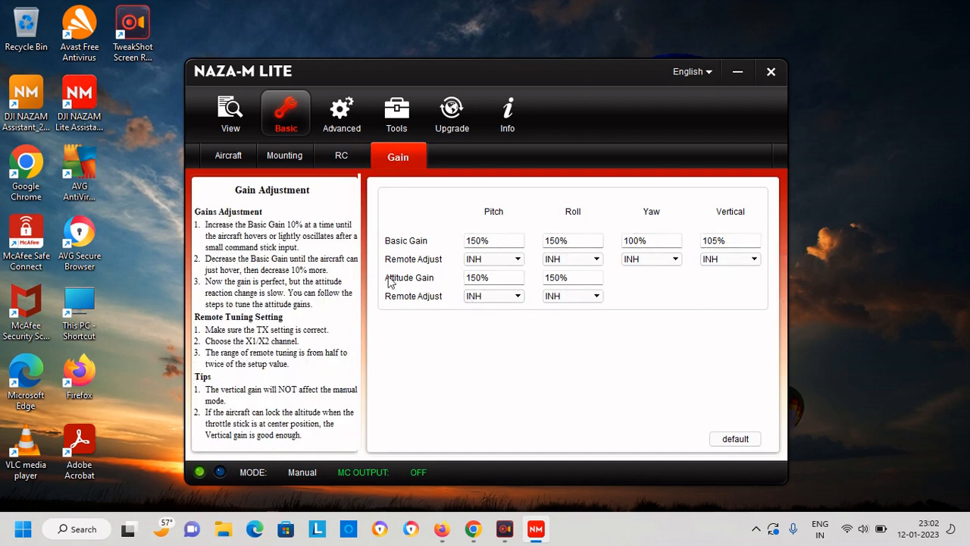
Step: Set the motor cut-off type to Intelligent and the enhanced failsafe method to Go-Home and Landing
click(338, 121)
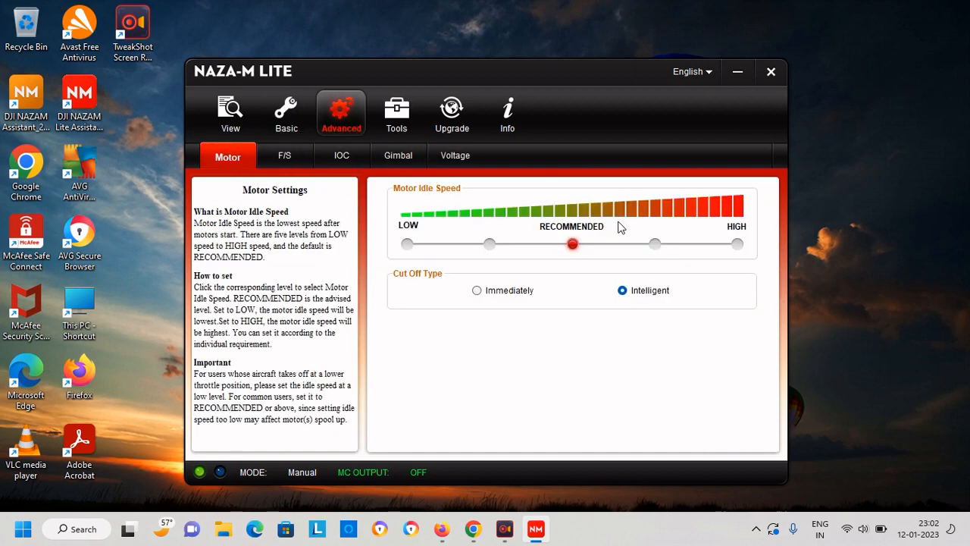
click(622, 294)
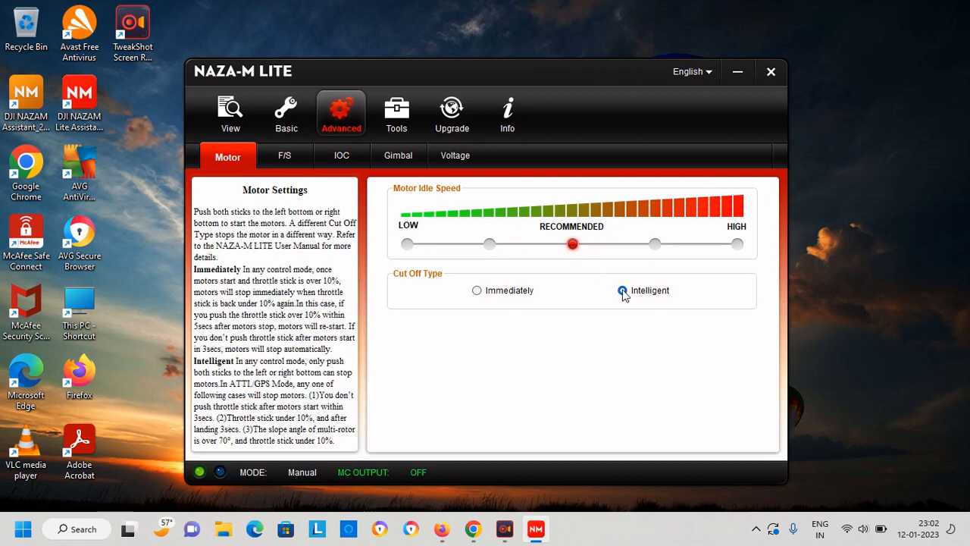
click(285, 157)
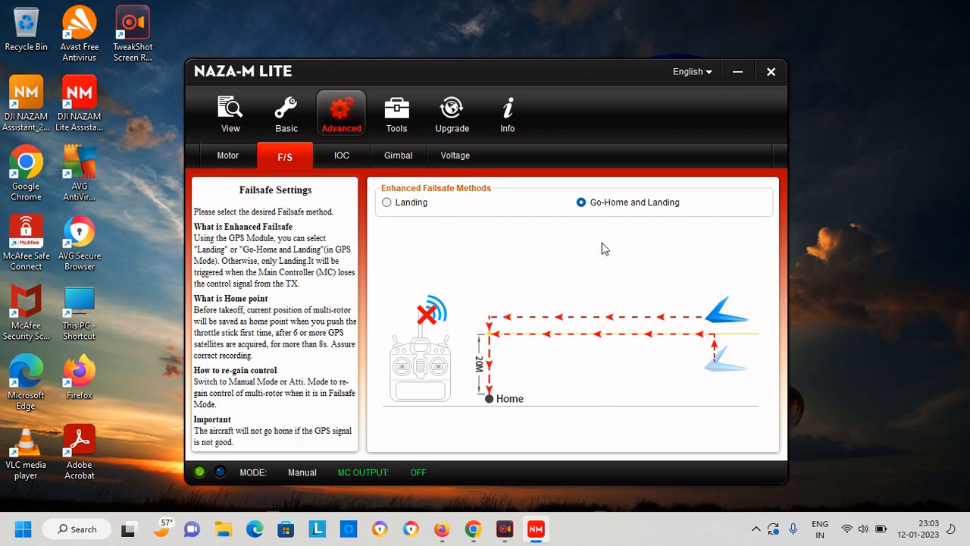
click(578, 203)
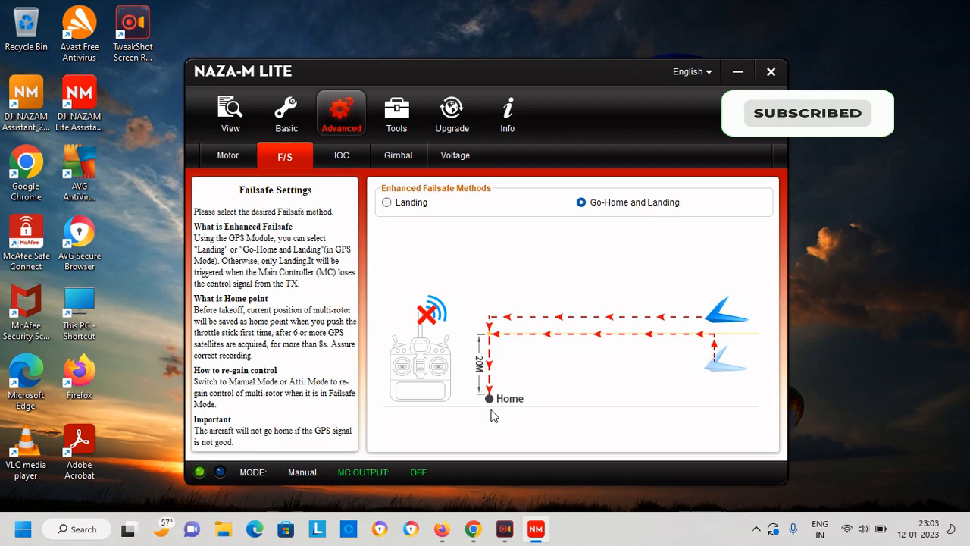
Step: Turn Intelligent Orientation Control off and back on
click(359, 157)
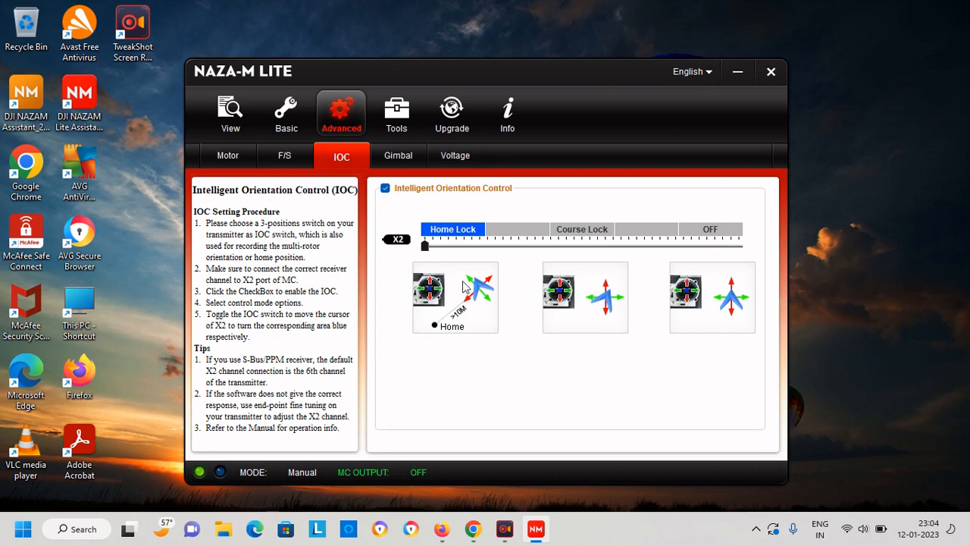
click(384, 189)
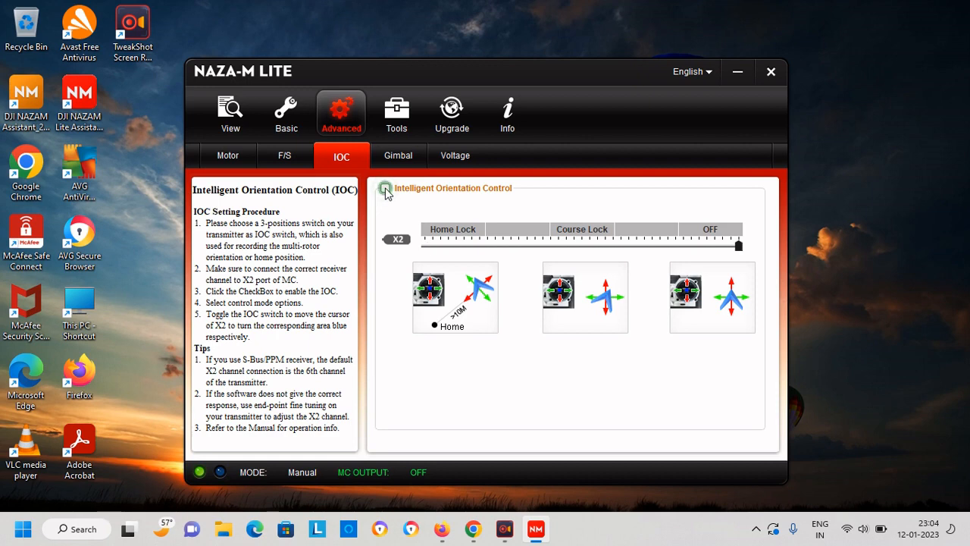
click(386, 188)
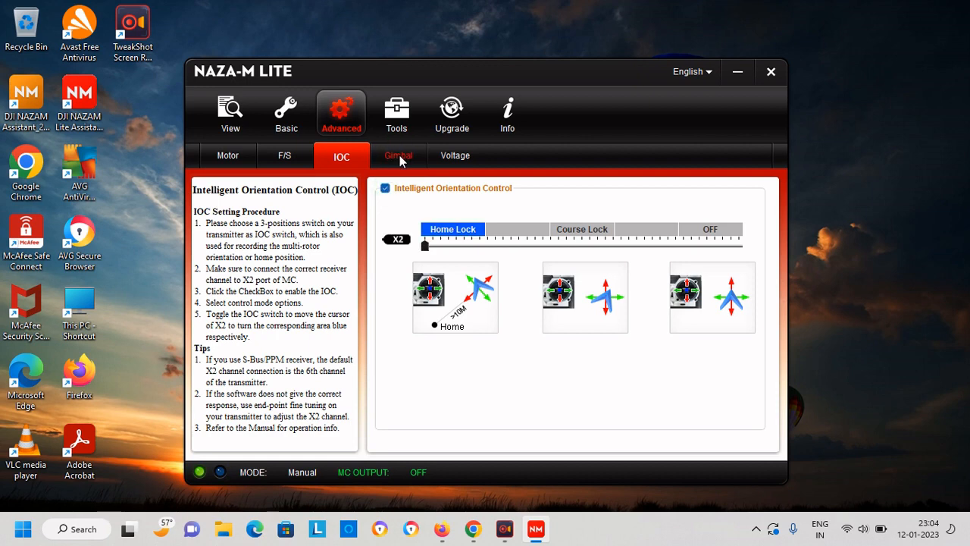
Step: Look through the gimbal and voltage settings and check the IMU status again
click(399, 158)
click(455, 157)
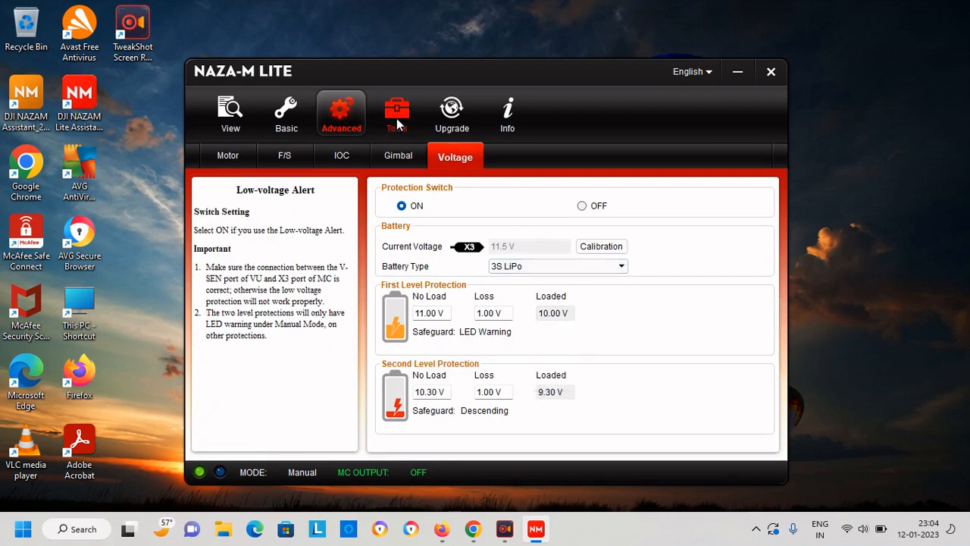
click(397, 121)
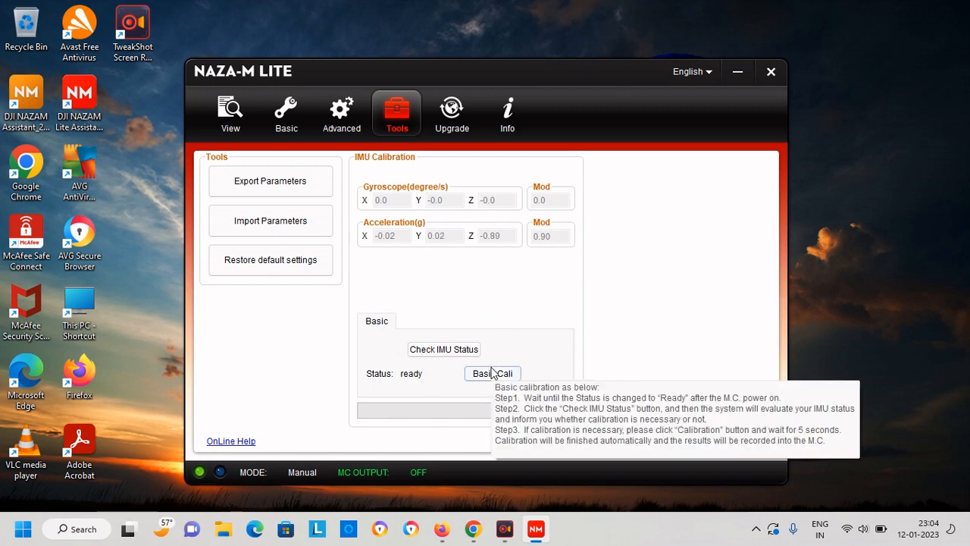
click(450, 353)
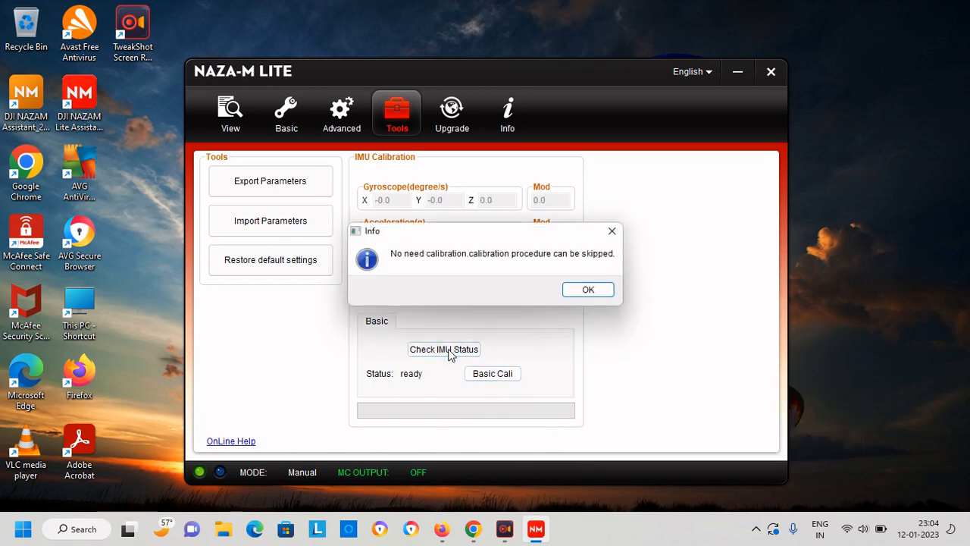
Step: Dismiss the IMU status message and run the basic IMU calibration with the main controller stationary and horizontal
click(602, 289)
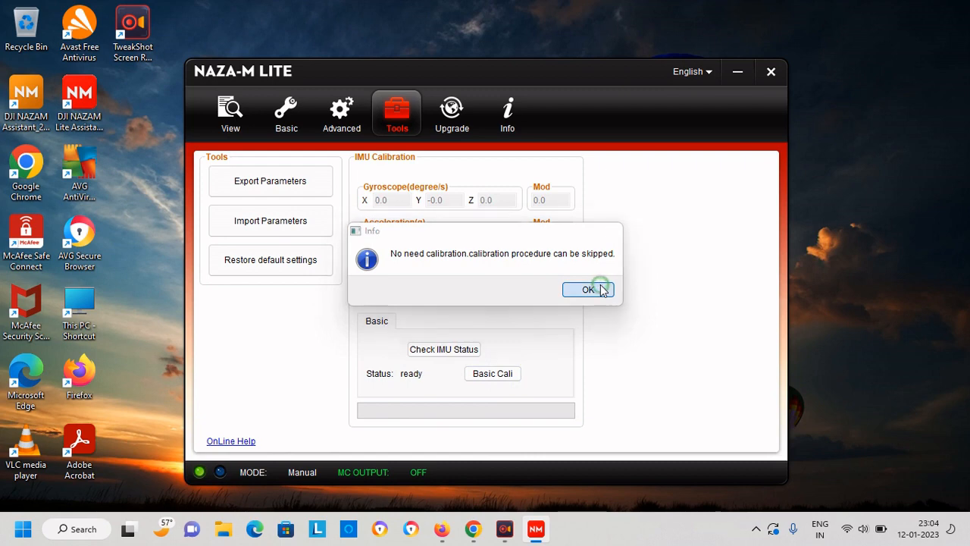
click(476, 374)
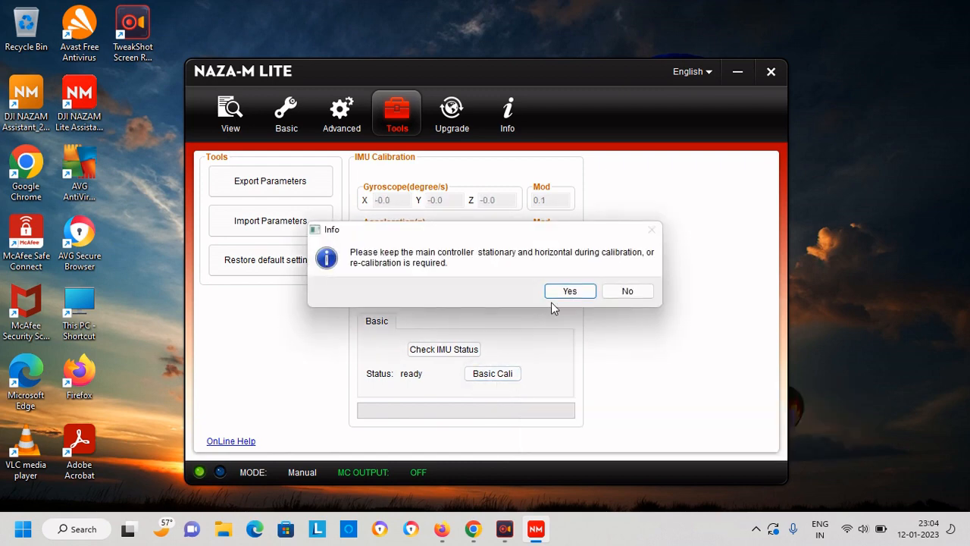
click(557, 296)
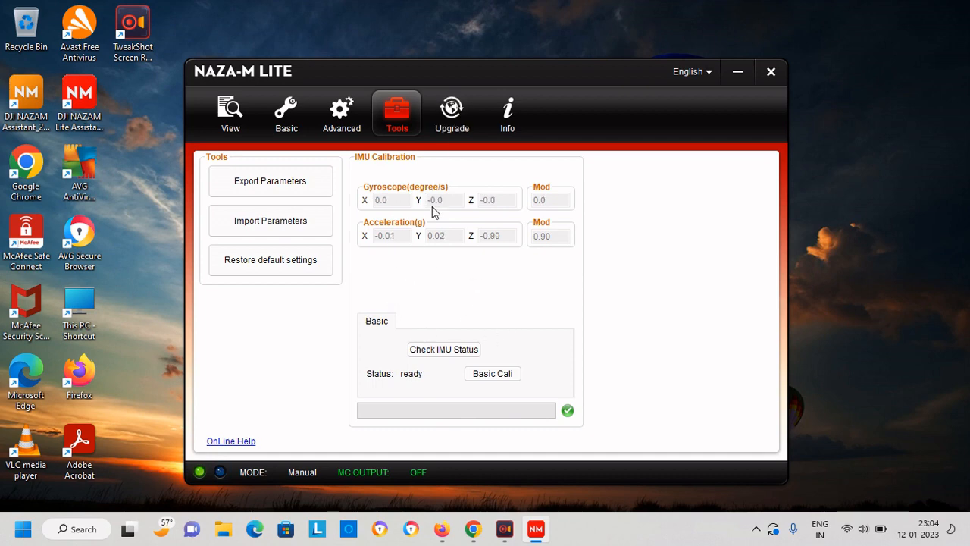
Step: Check the main controller's firmware version, the software and license information, and the overview of all configured parameters
click(464, 108)
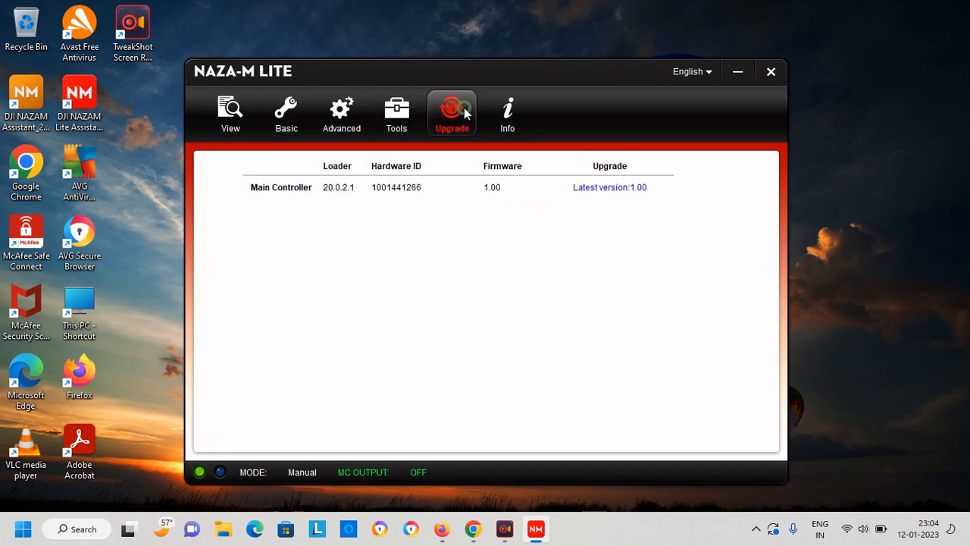
click(515, 113)
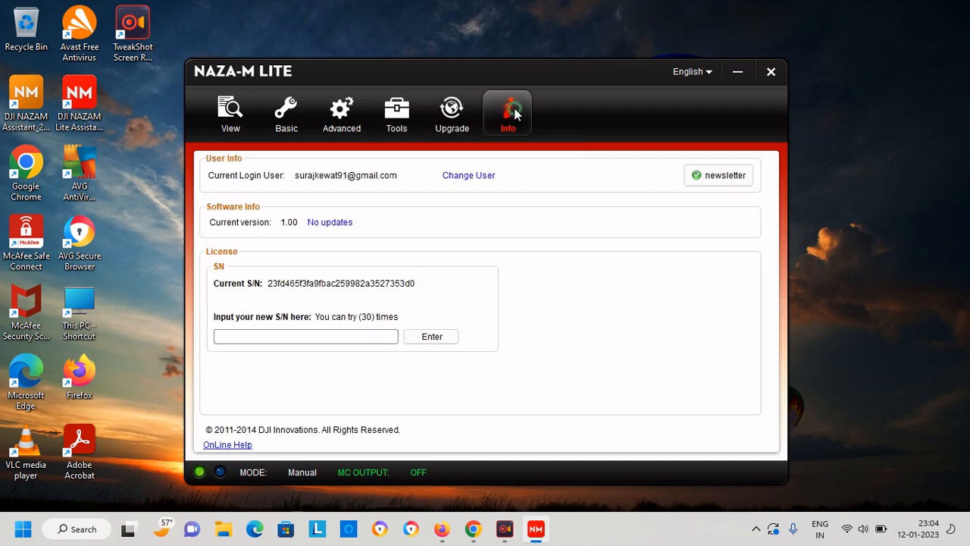
click(221, 116)
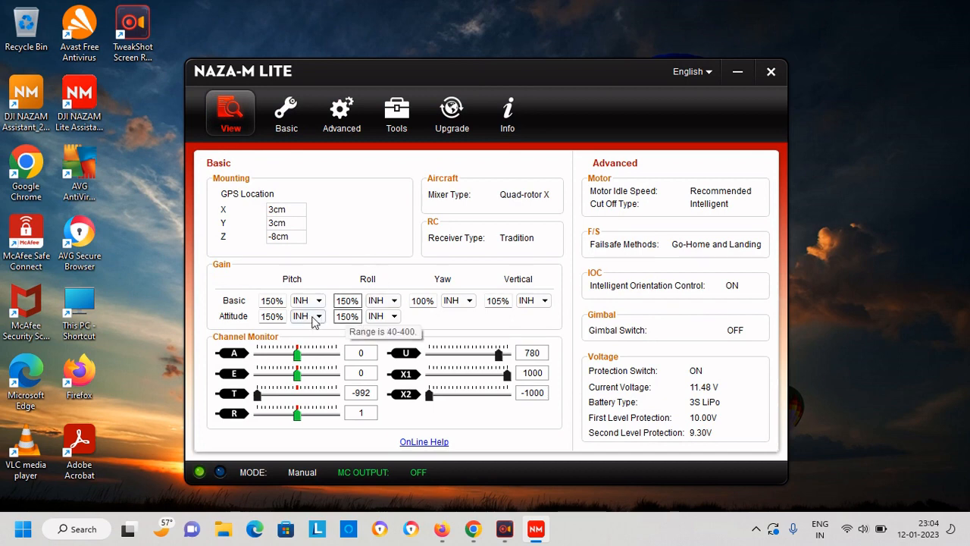